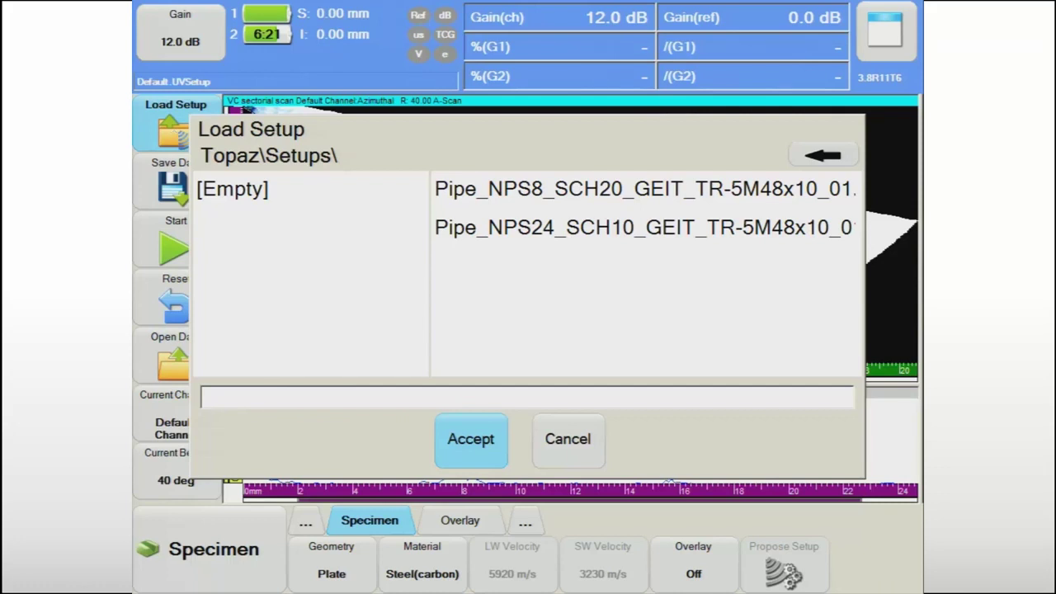
Load the Pipe_NPS8_SCH20_GEIT_TR-5M48x10_01.UVSetup setup from the Load Setup list.
left_click(603, 189)
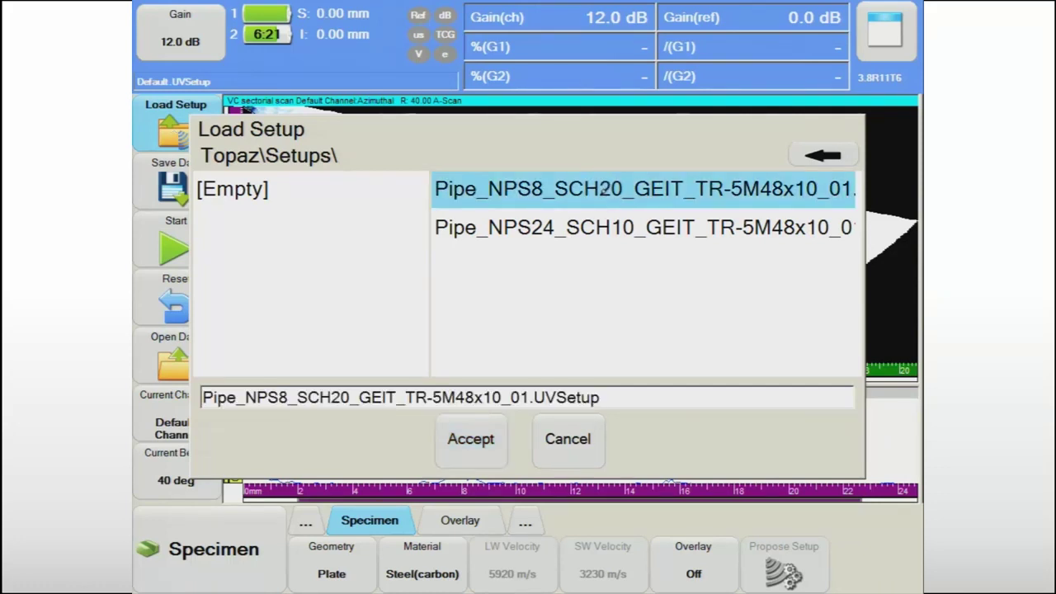
left_click(472, 439)
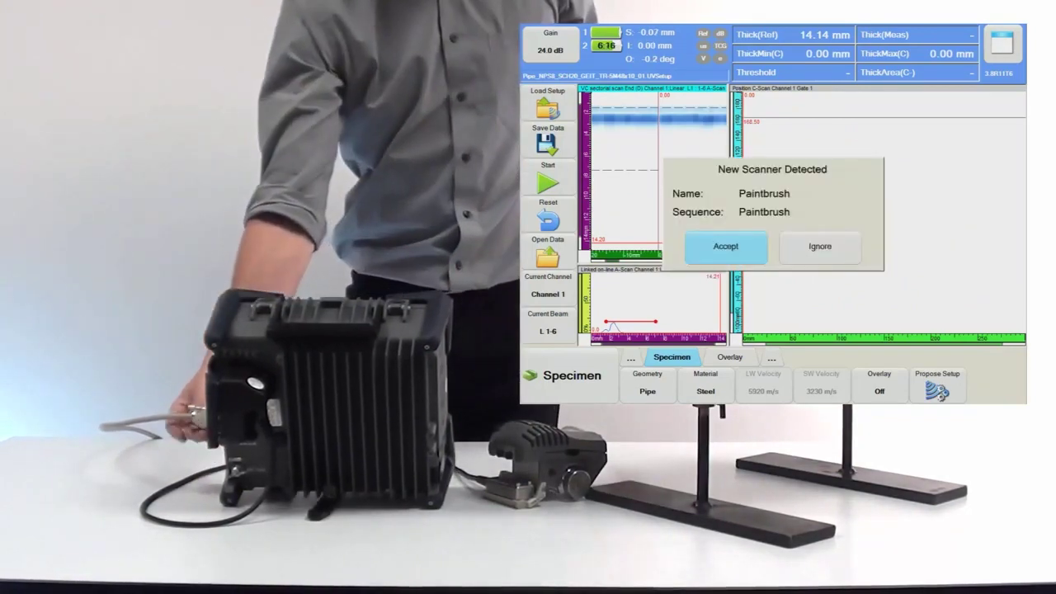
Accept the Paintbrush scanner and keep Channel 1 configured as Phased Array-PitchCatch.
left_click(719, 258)
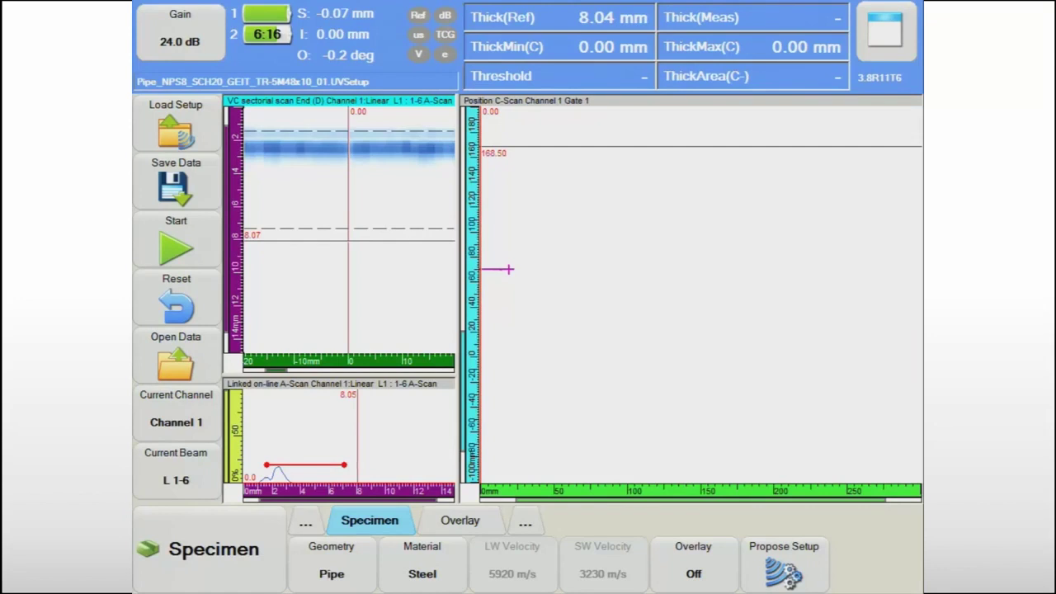
left_click(211, 548)
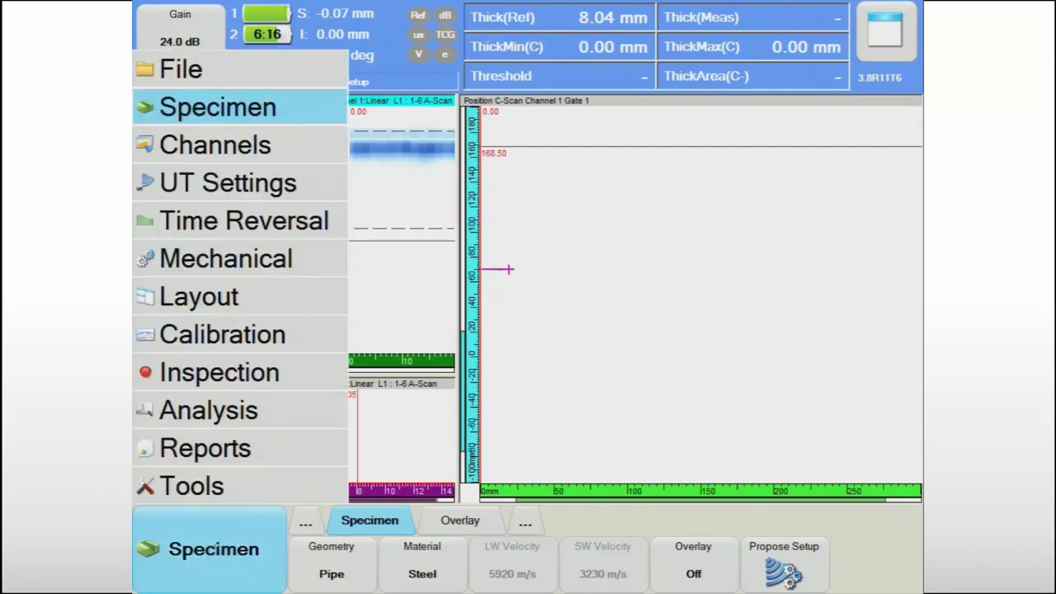
left_click(214, 145)
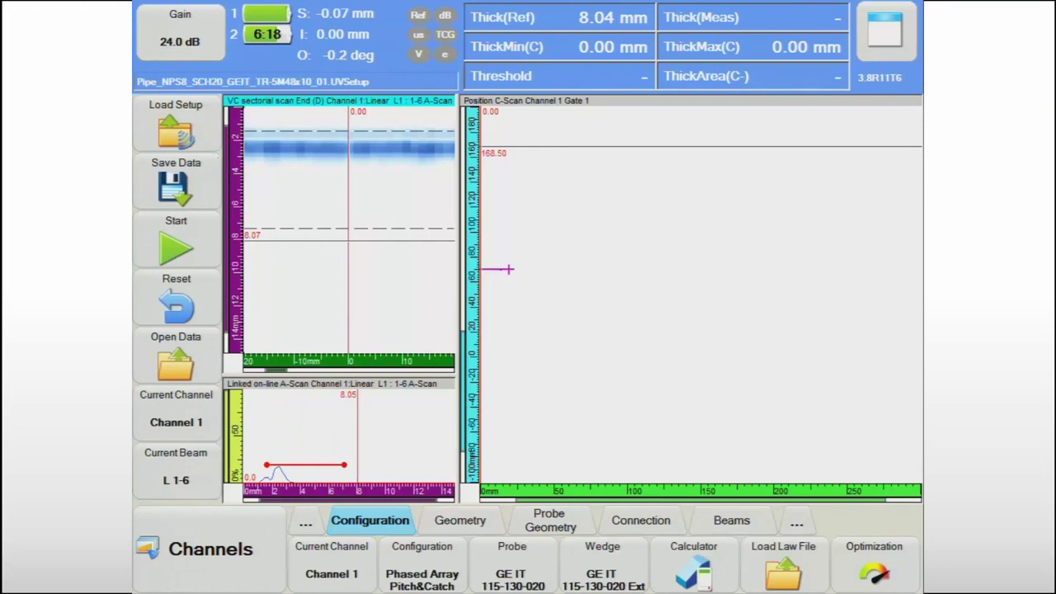
left_click(425, 547)
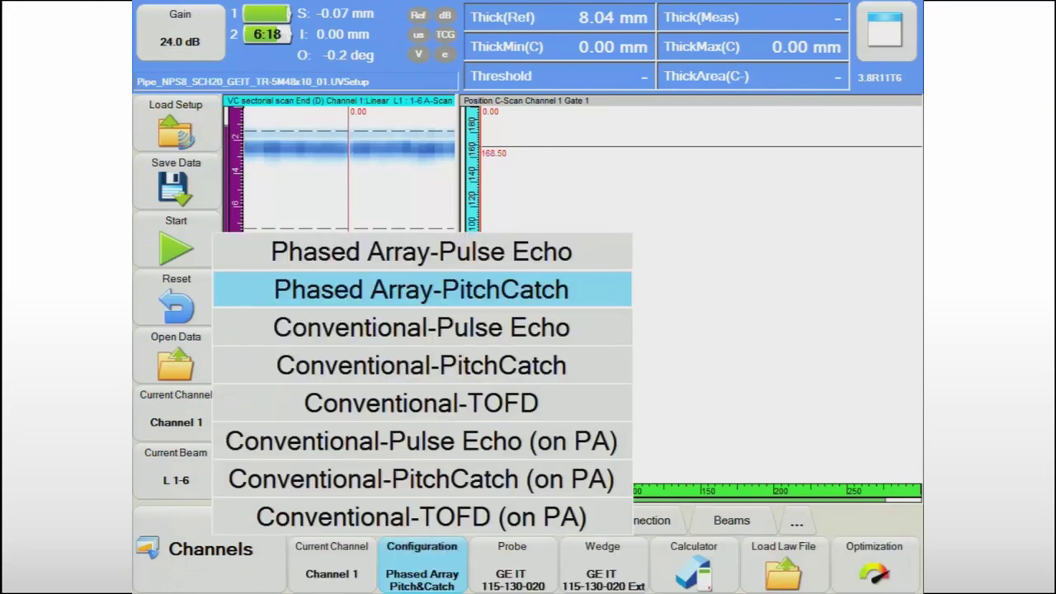
left_click(422, 566)
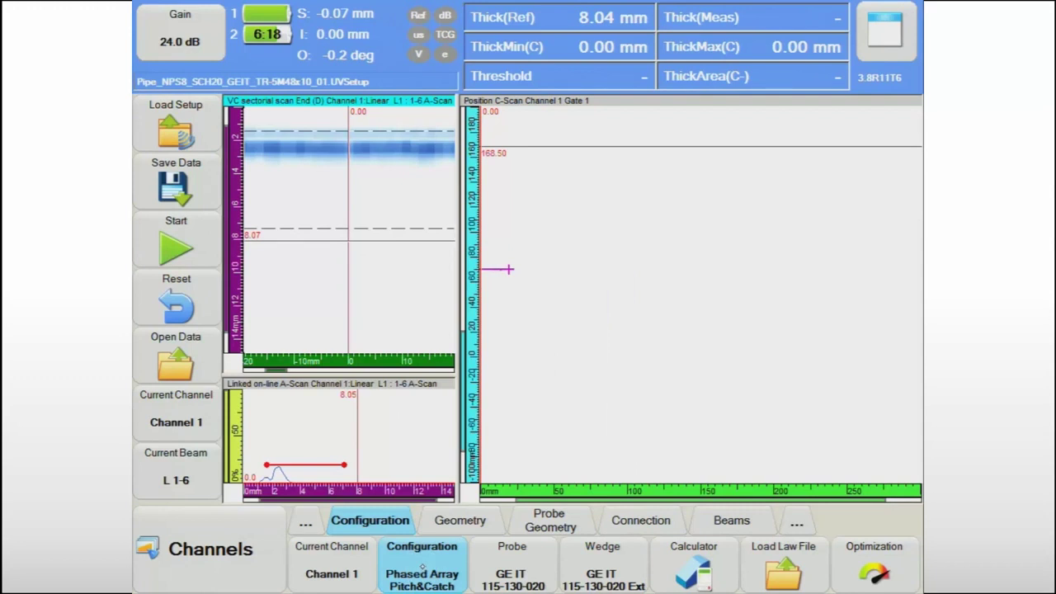
left_click(693, 565)
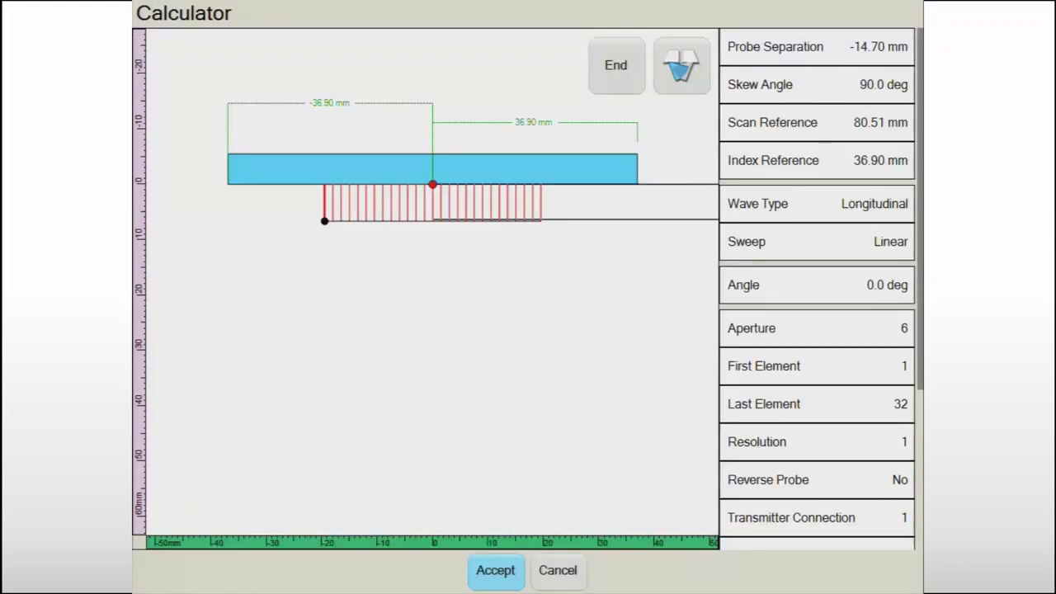
Review the calculator parameters and apply them, giving a 32.30 mm half-path timebase range.
left_click_drag(825, 445, 885, 39)
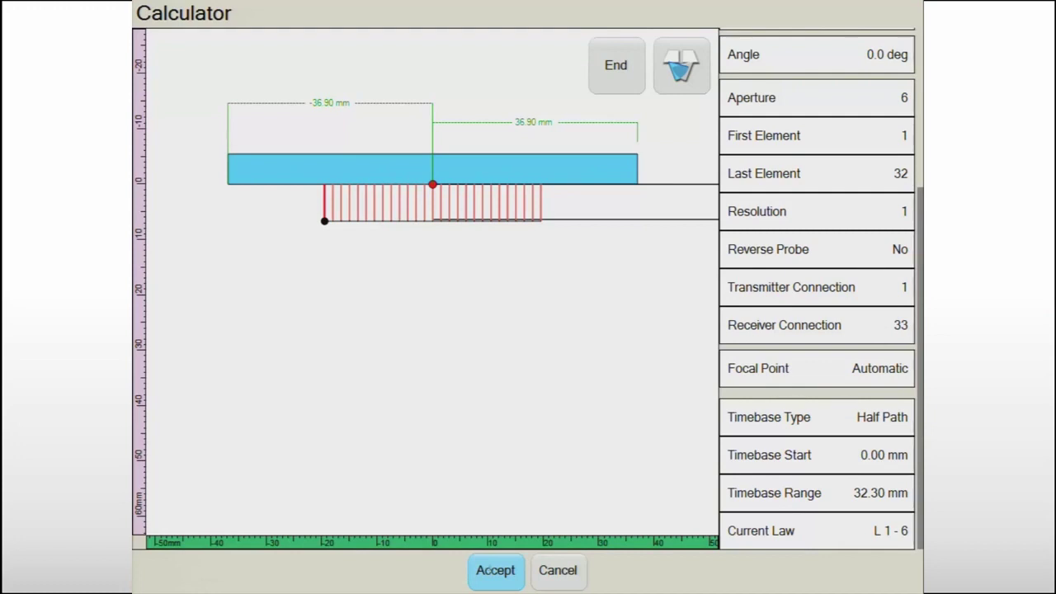
left_click(495, 570)
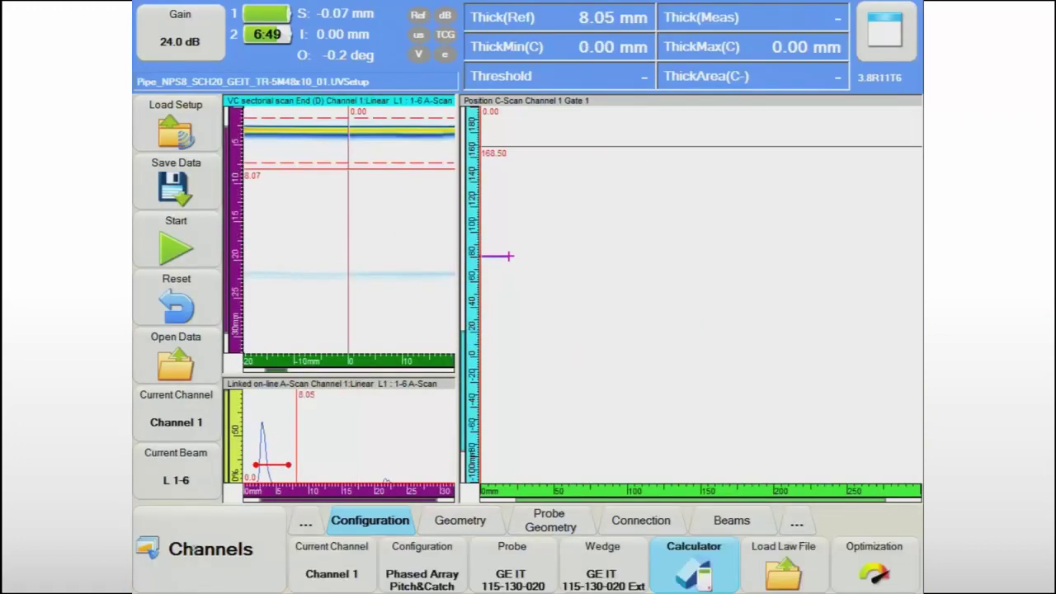
left_click(192, 549)
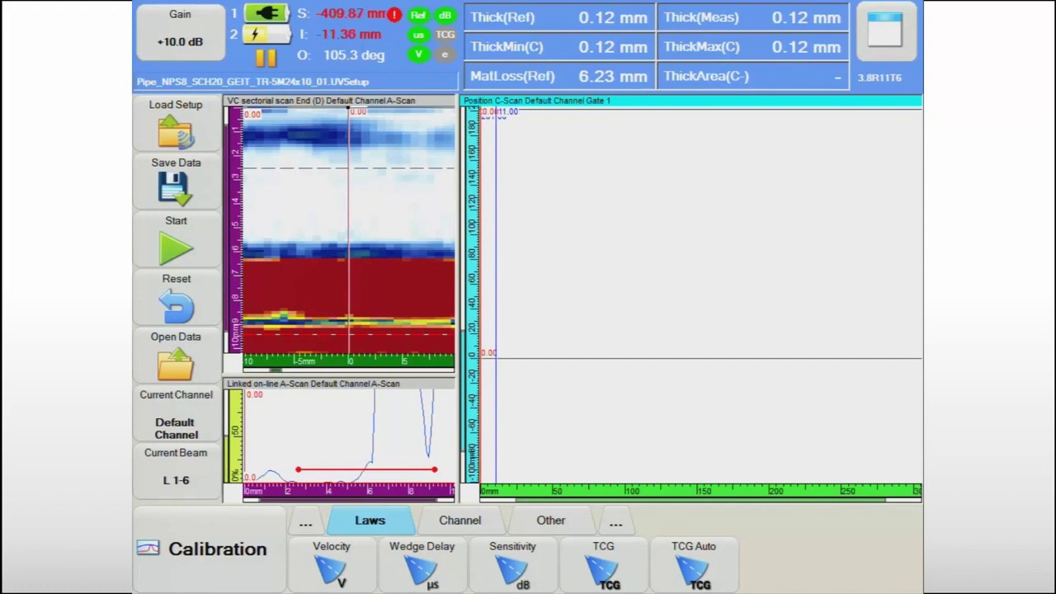
Bring up the Paintbrush Position settings, showing Index Preset 36.90 mm on the 400 mm pipe.
left_click(551, 520)
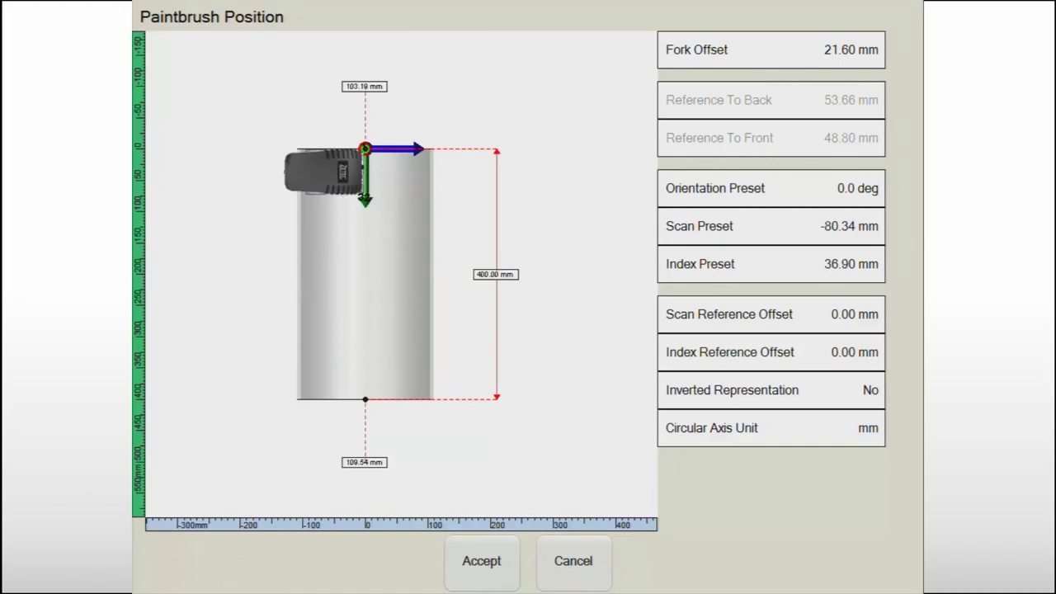
Accept the Paintbrush scanner position and browse the pipe files in Topaz\Data\Corrosion.
left_click(480, 557)
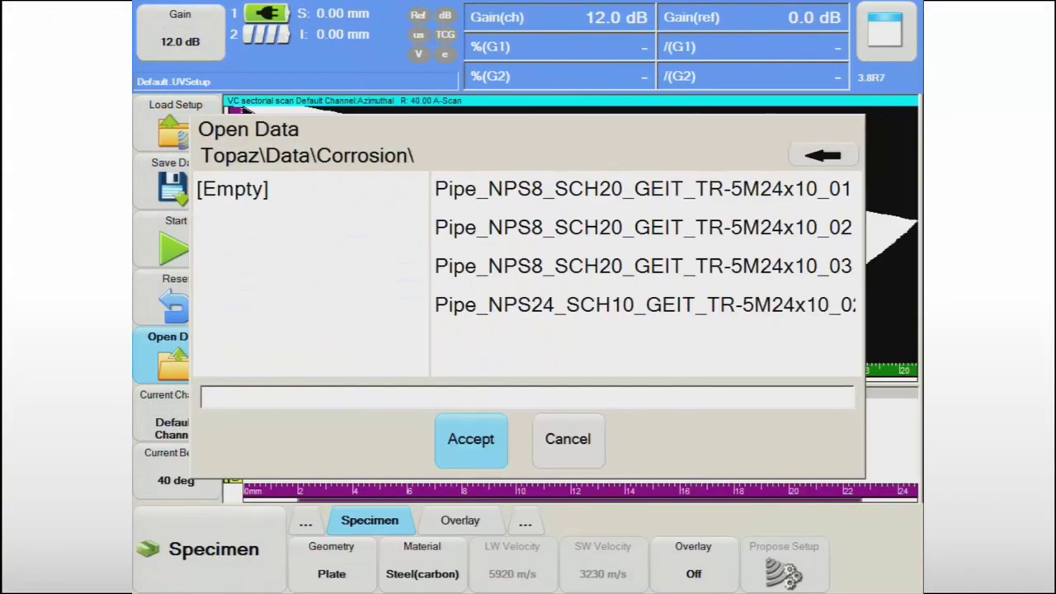
Open Pipe_NPS8_SCH20_GEIT_TR-5M24x10_01.UVData from the Corrosion folder.
left_click(493, 187)
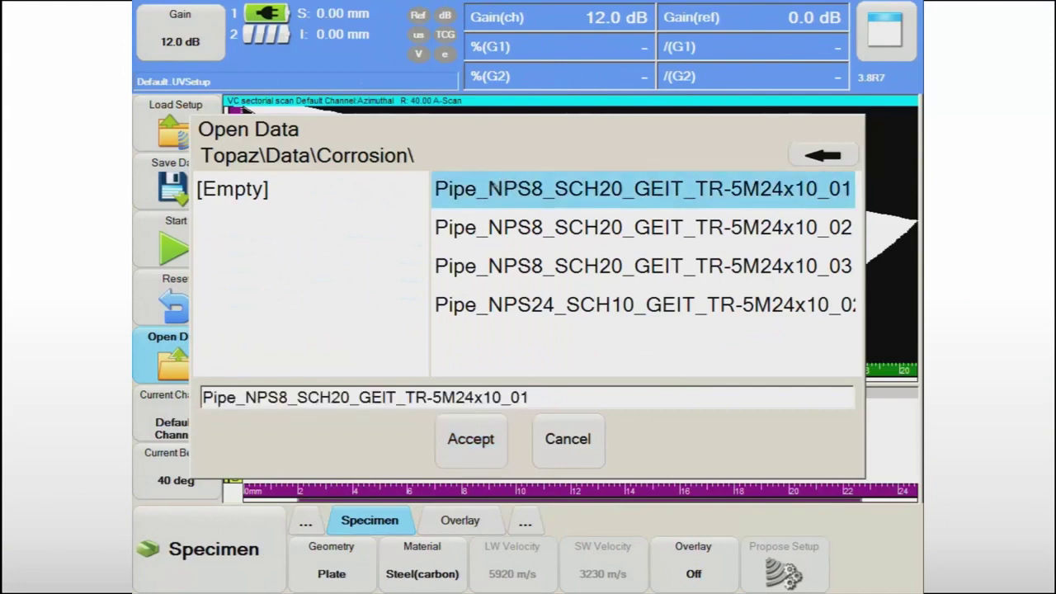
left_click(470, 438)
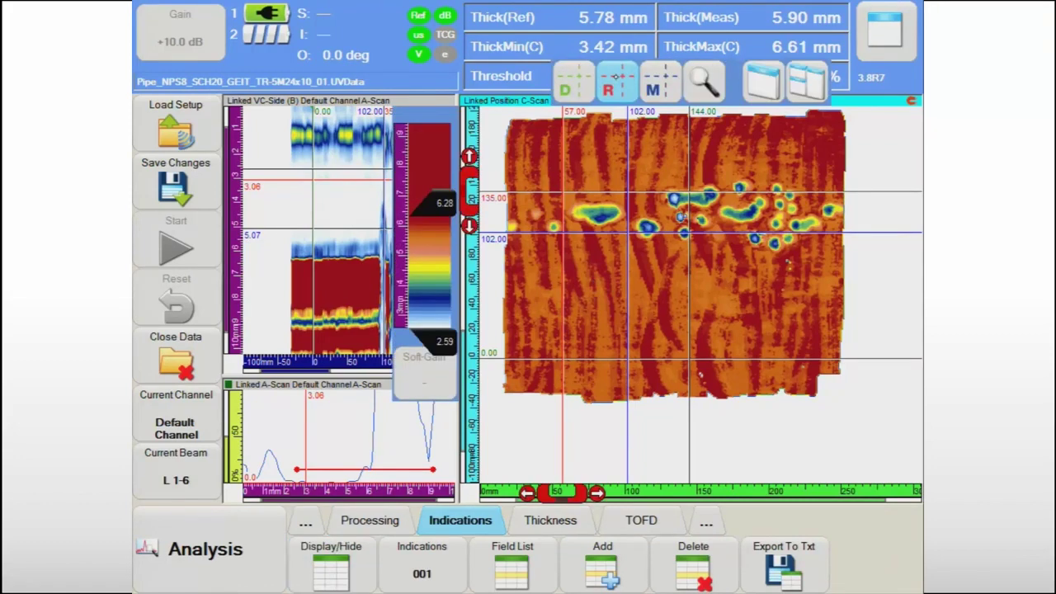
Place the reference cursors near 118 and the measurement cursors at 91 and 132 around the pits.
mouse_move(563, 477)
left_mouse_down()
mouse_move(637, 477)
mouse_move(626, 476)
left_mouse_up()
left_click(631, 218)
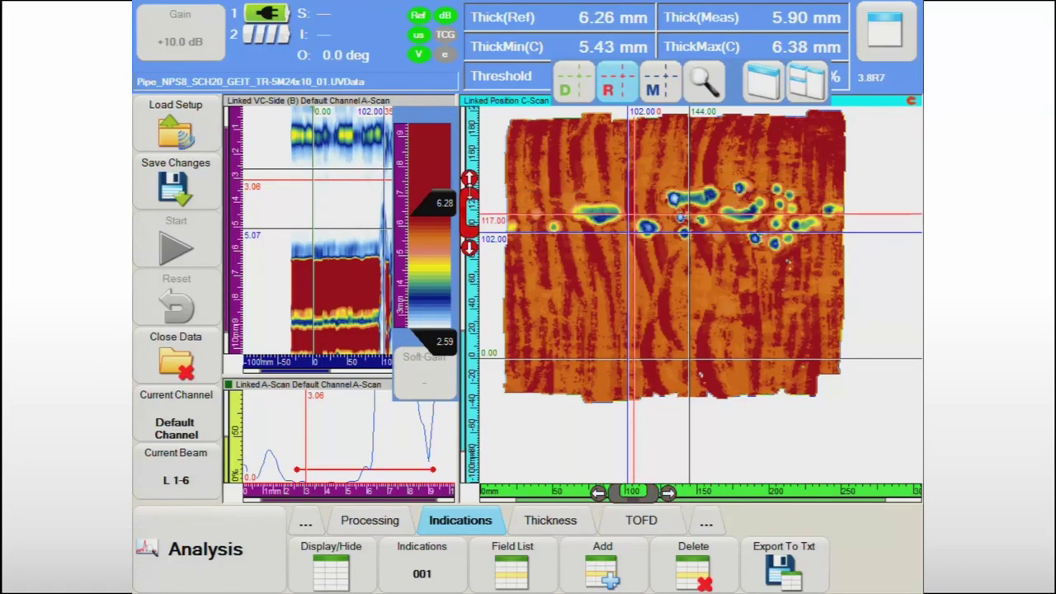
left_click(653, 83)
left_click_drag(470, 232, 470, 251)
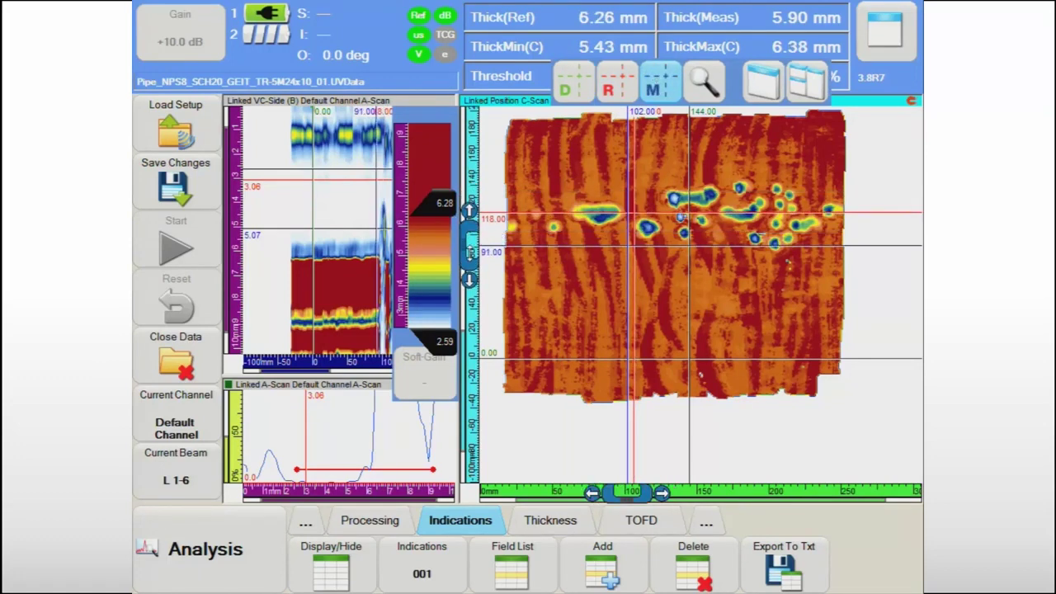
left_click_drag(631, 477, 673, 478)
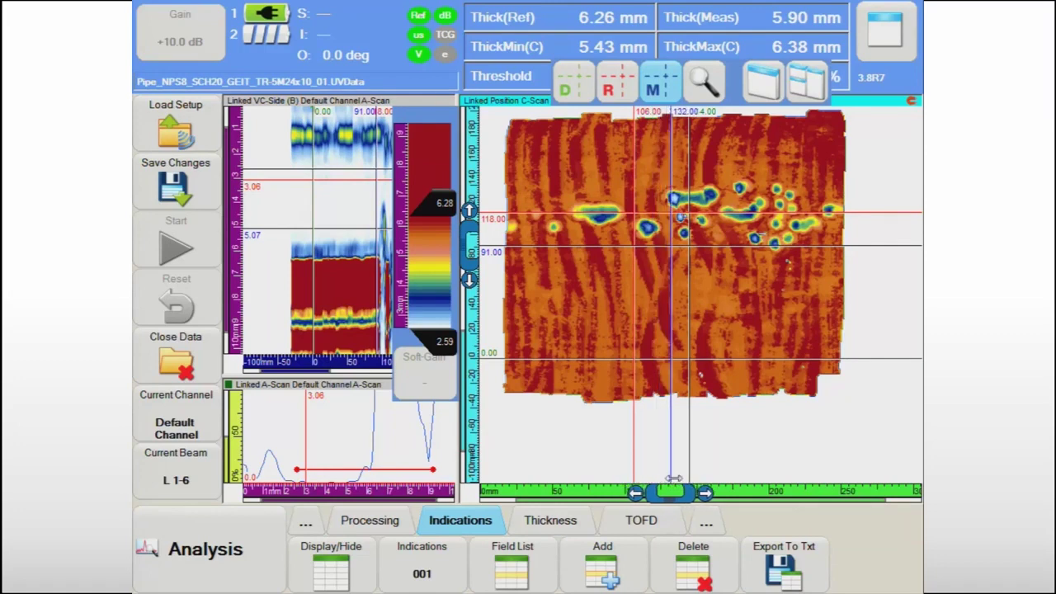
left_click(862, 565)
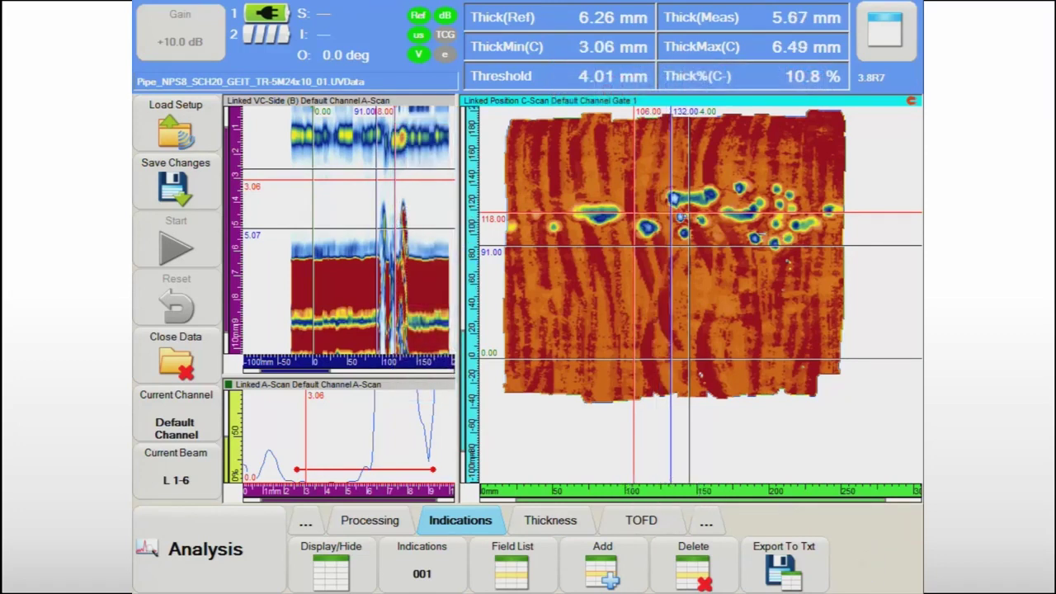
Reposition the cursors to box the new pit area, reference at 152 and measurement at 119.
left_click(331, 561)
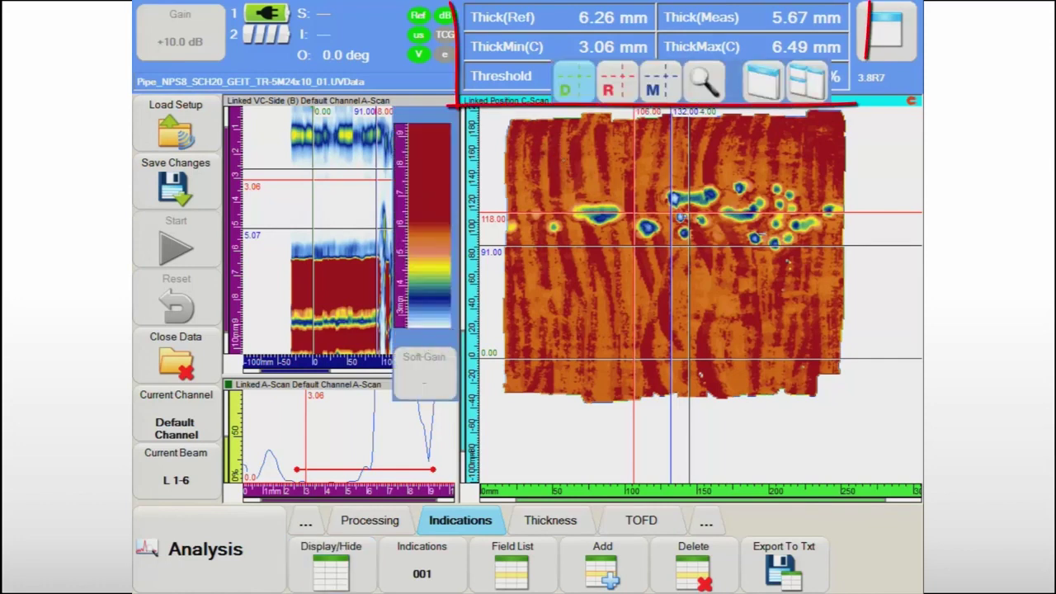
left_click(616, 76)
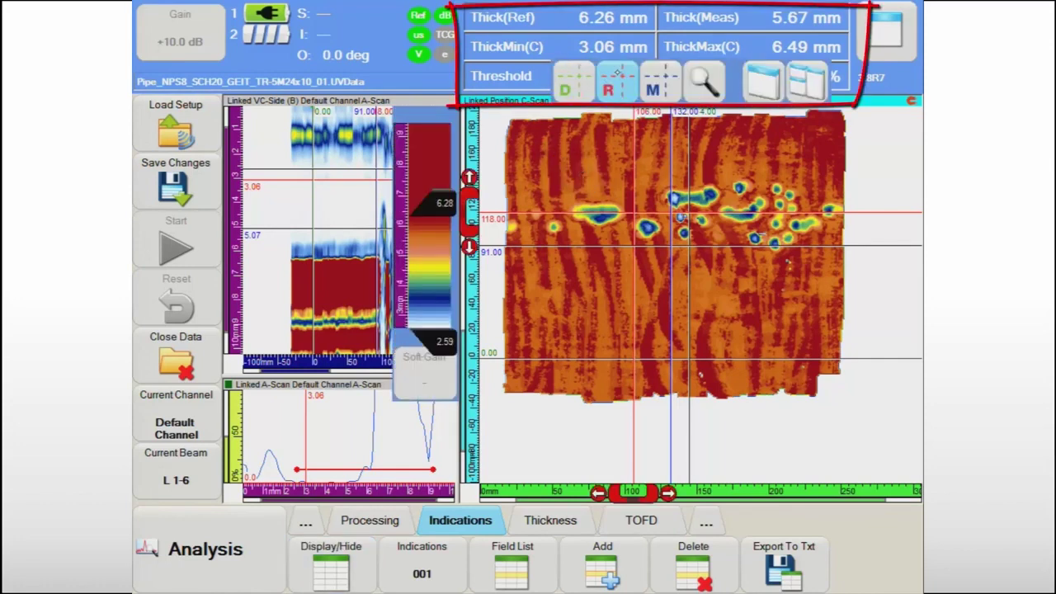
left_click_drag(468, 212, 469, 172)
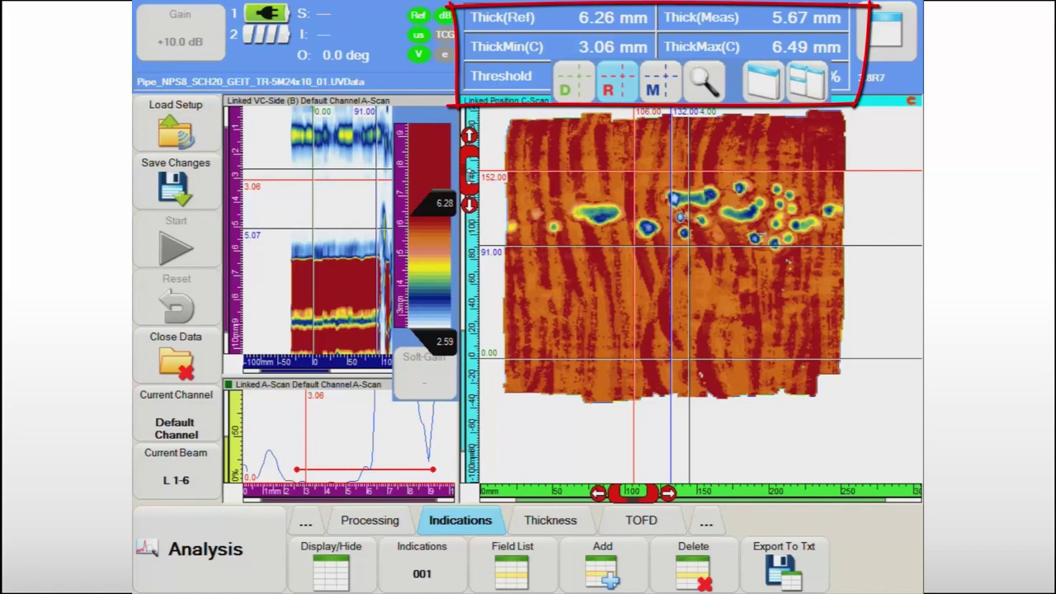
left_click_drag(633, 493, 660, 492)
left_click(652, 79)
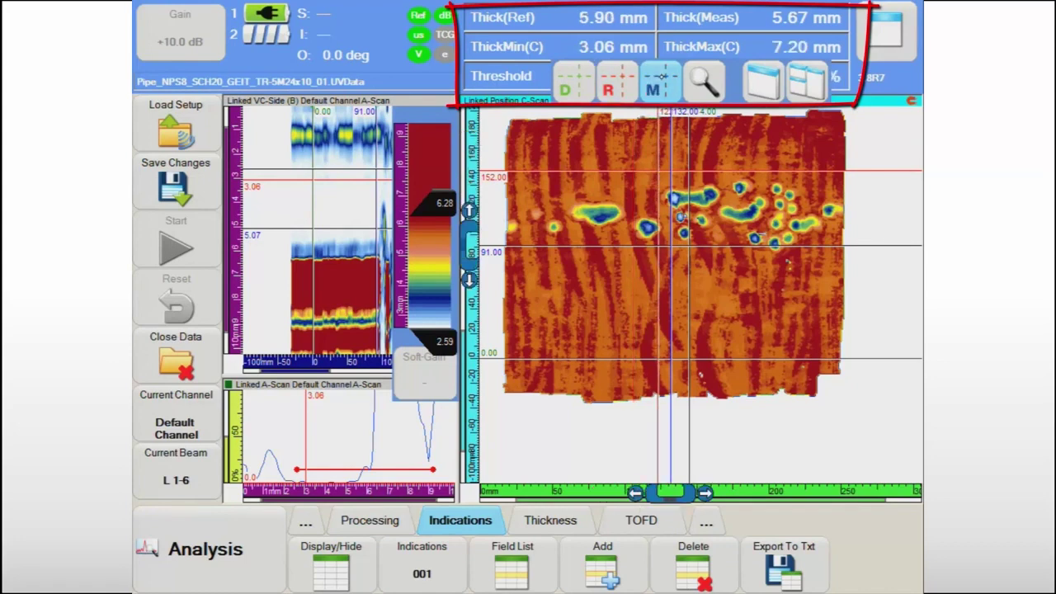
left_click_drag(468, 245, 469, 212)
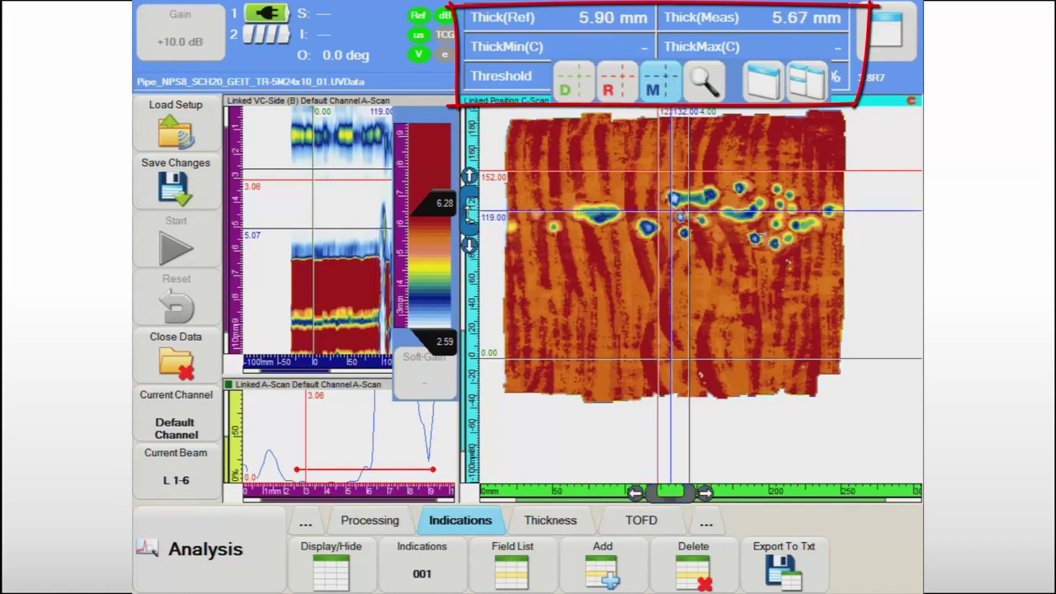
left_click_drag(670, 493, 714, 477)
Record the boxed area as a new indication, then sweep the C-scan cursors to 69 and 188.
left_click(330, 561)
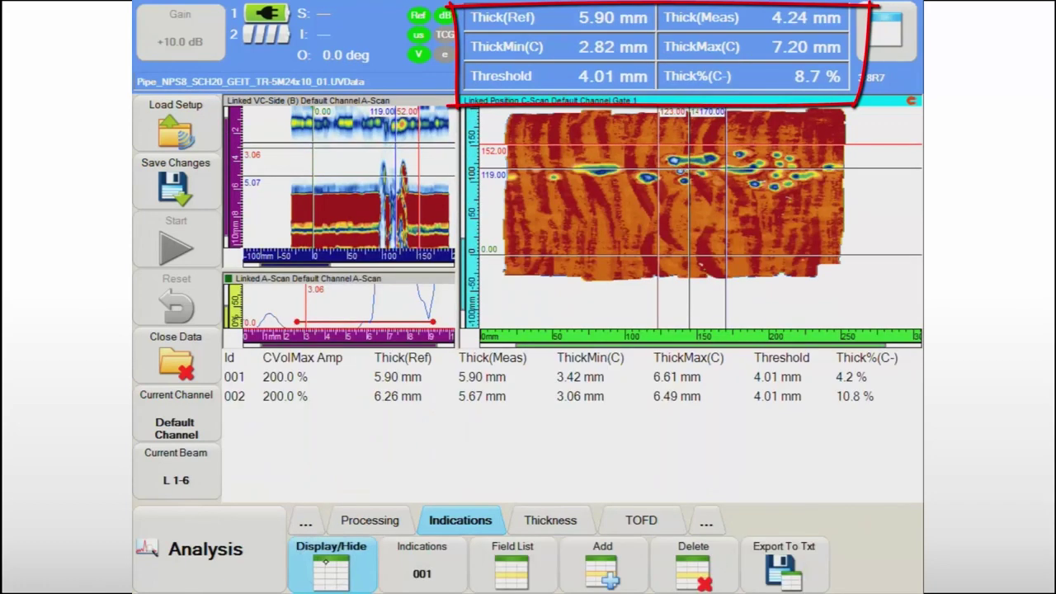
left_click(602, 565)
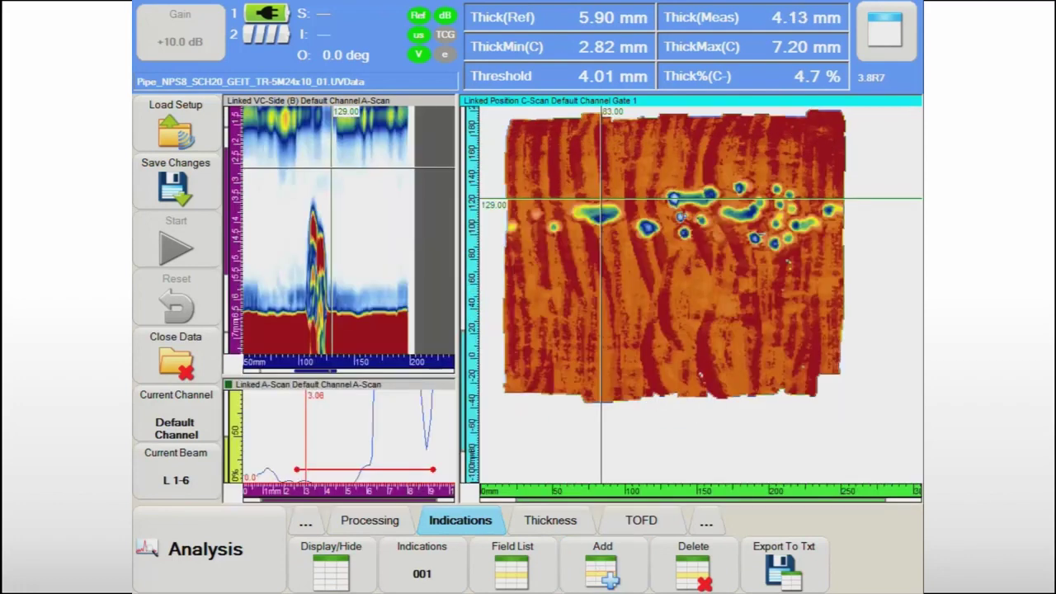
left_click(545, 159)
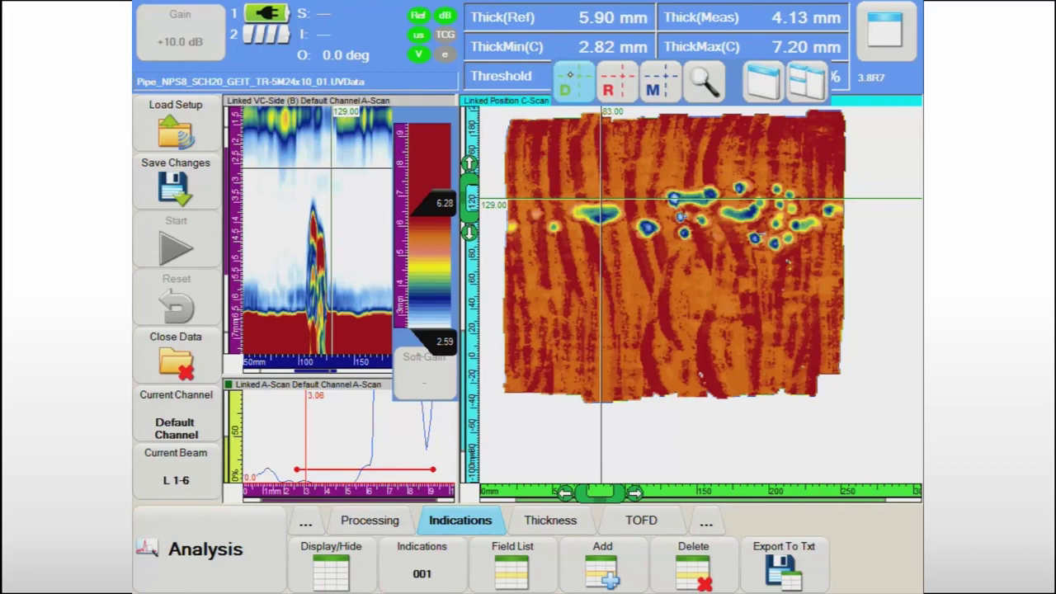
left_click_drag(601, 465, 789, 439)
left_click_drag(477, 183, 490, 159)
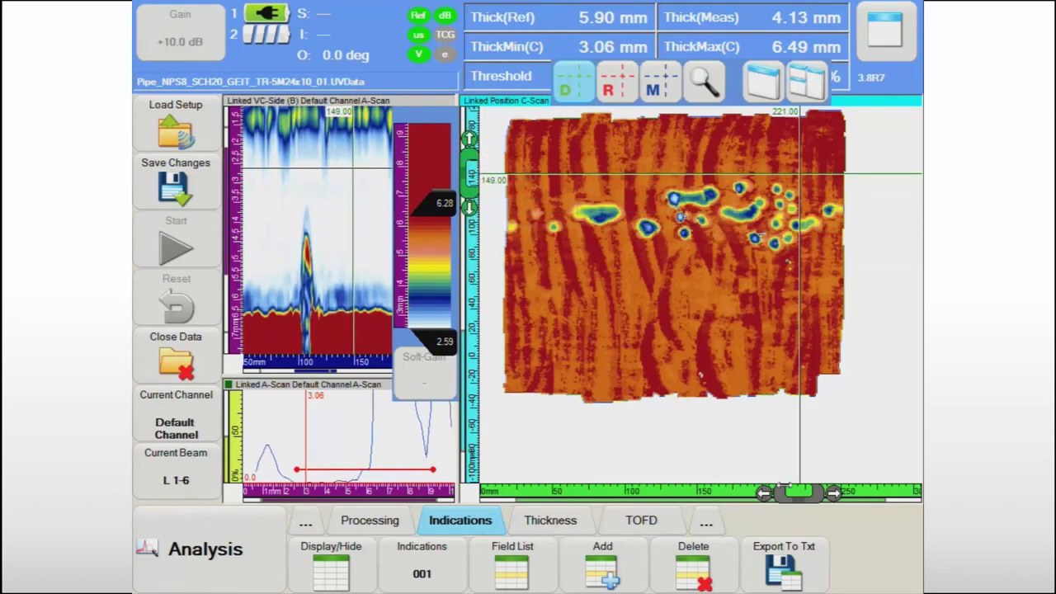
left_click_drag(798, 493, 721, 493)
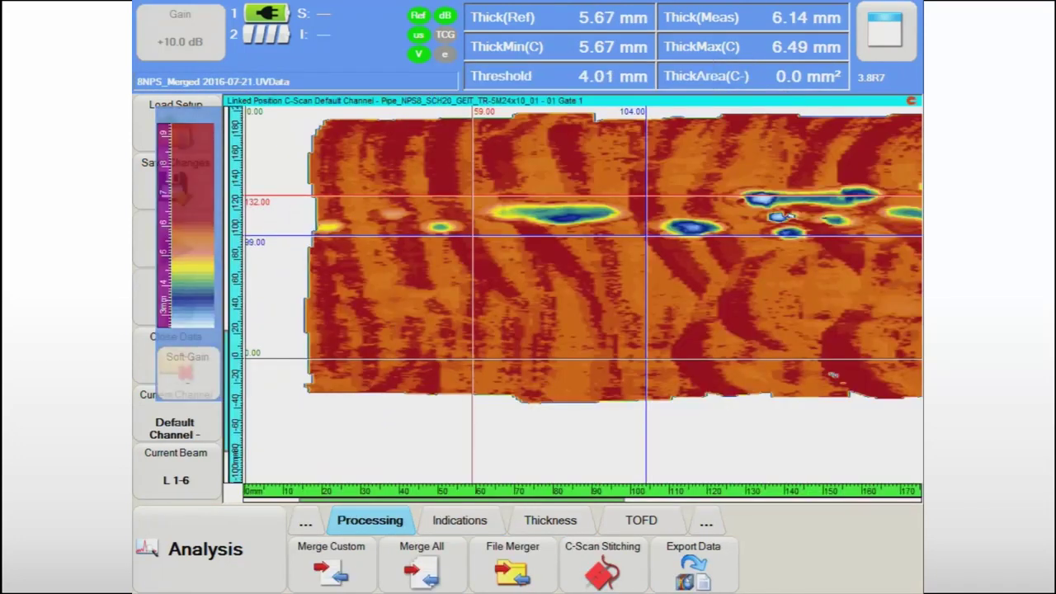
Show channel 02's C-scan, merge the two data files, and start stitching with the first channel.
left_click(175, 406)
left_click(364, 327)
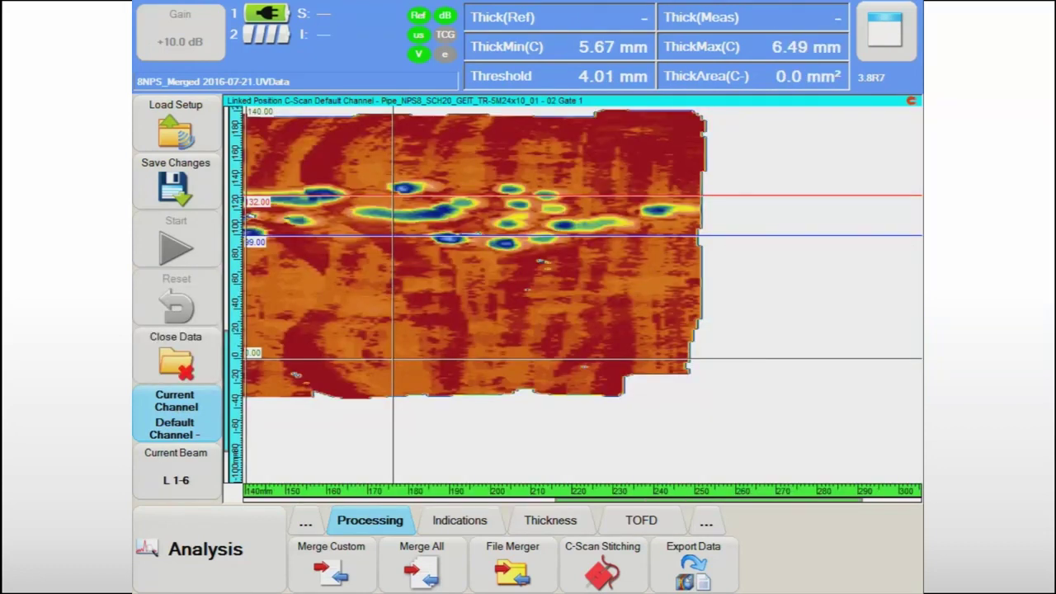
left_click(512, 563)
left_click(673, 377)
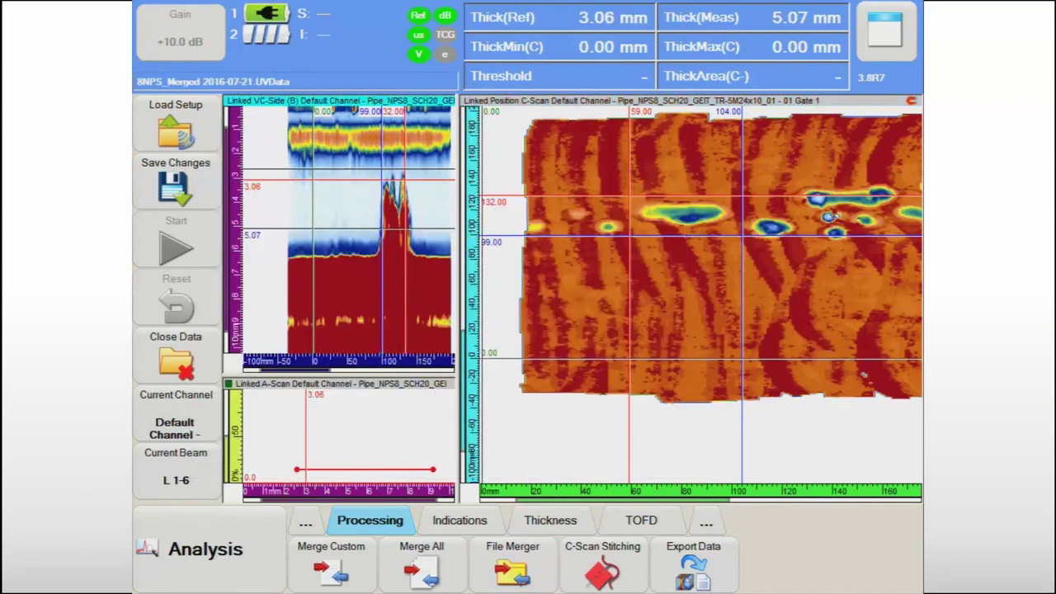
left_click(601, 573)
left_click(745, 85)
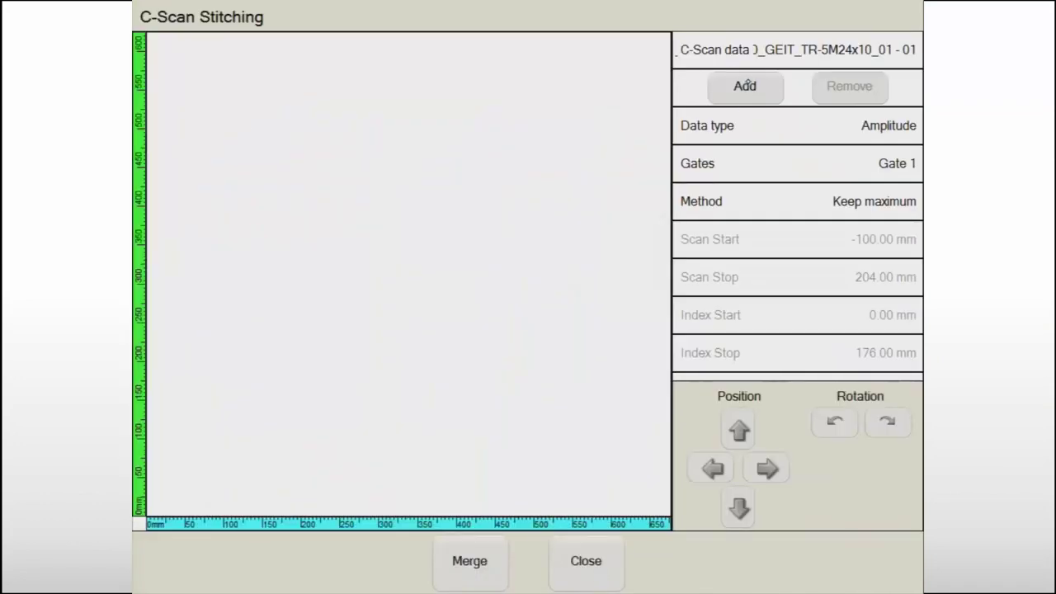
Add channel 02's C-scan to the stitch and set the data type to Position.
left_click(860, 51)
left_click(847, 127)
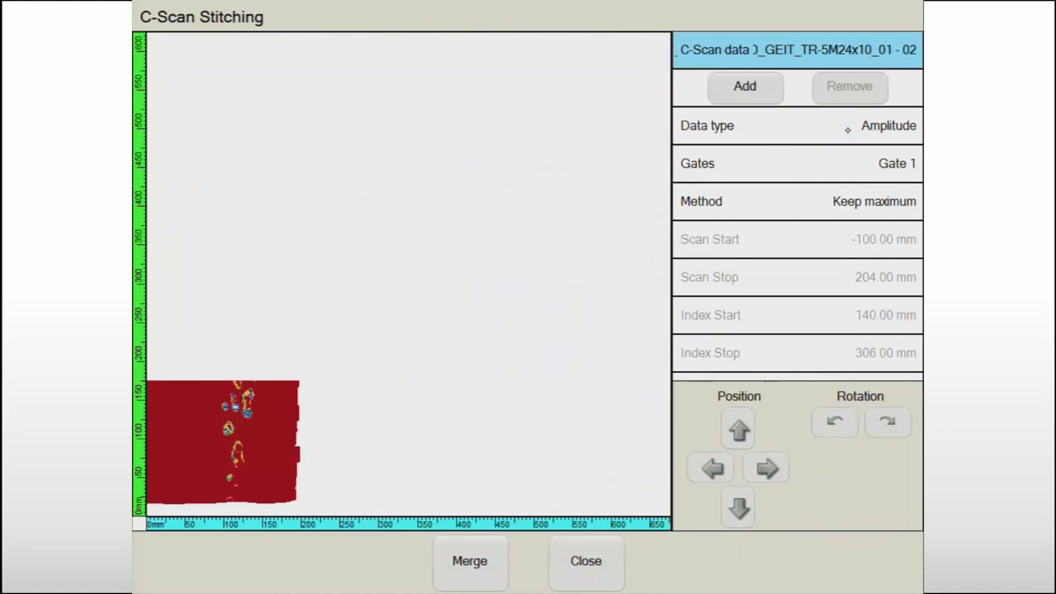
left_click(744, 90)
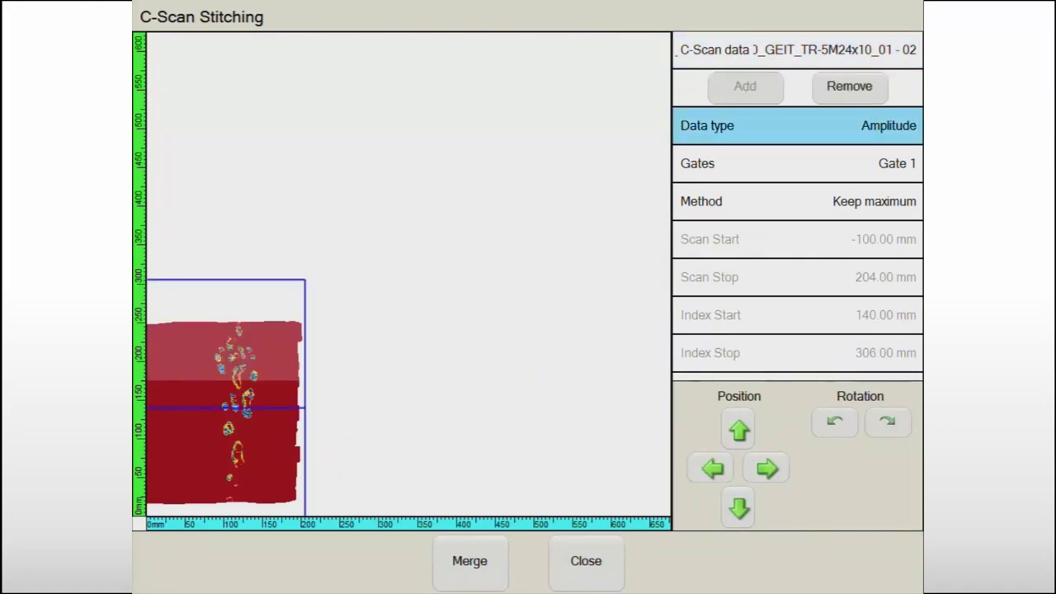
left_click(882, 128)
left_click(804, 88)
left_click_drag(195, 329, 307, 432)
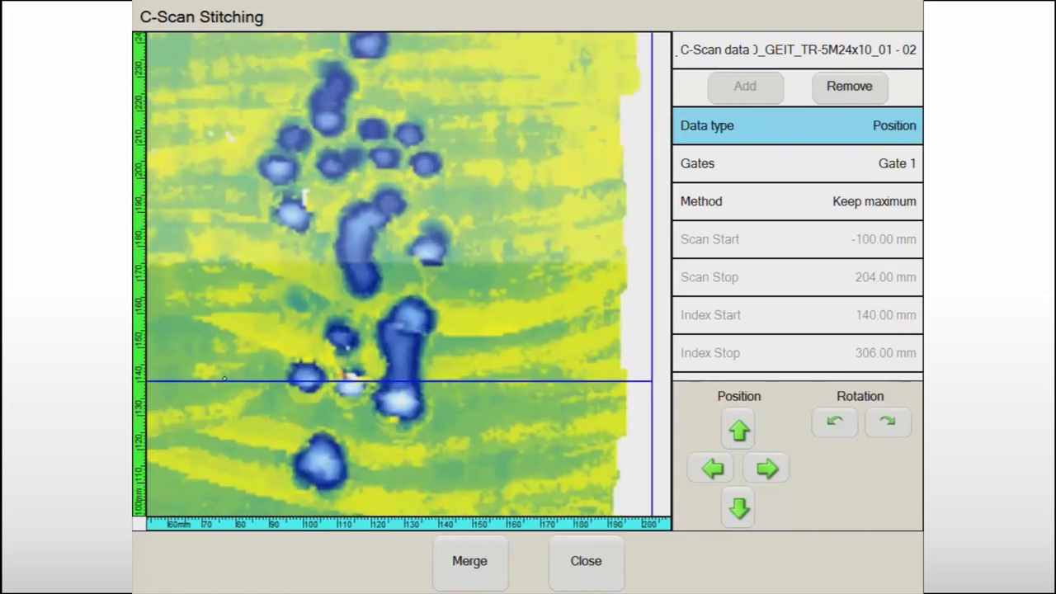
Align the upper scan onto the lower one with small up, down, left and right nudges.
scroll(460, 158, "down", 5)
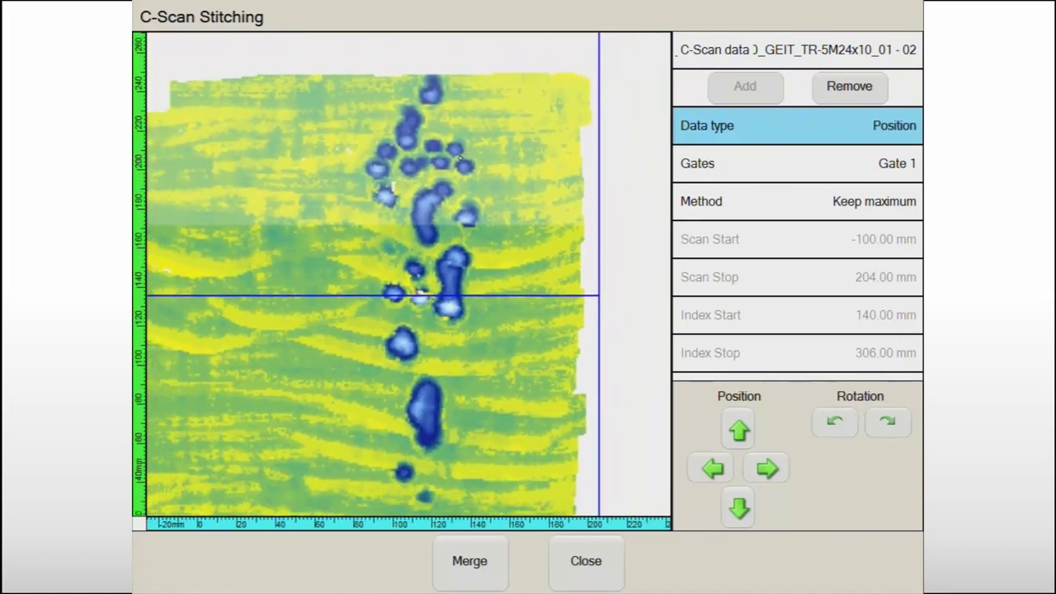
scroll(461, 158, "up", 1)
key("Up")
key("Up")
key("Up")
key("Up")
key("Up")
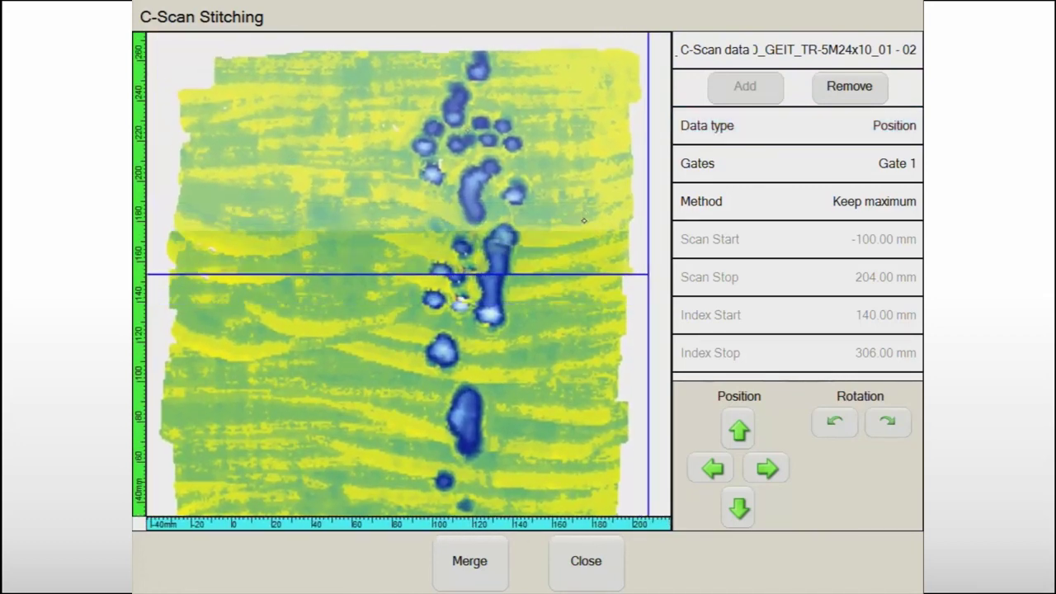
left_click_drag(572, 172, 577, 245)
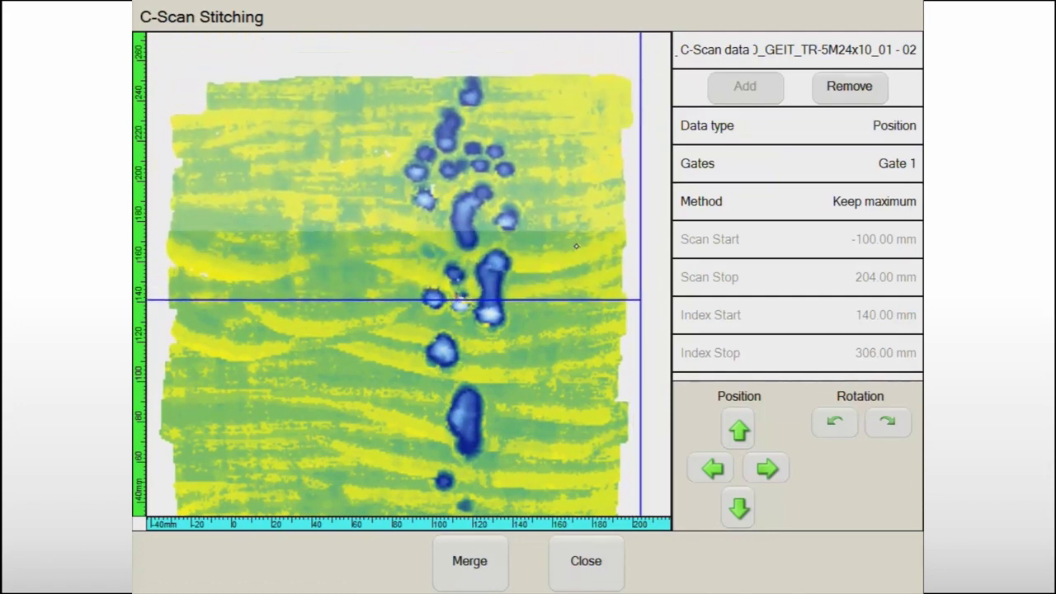
left_click(728, 419)
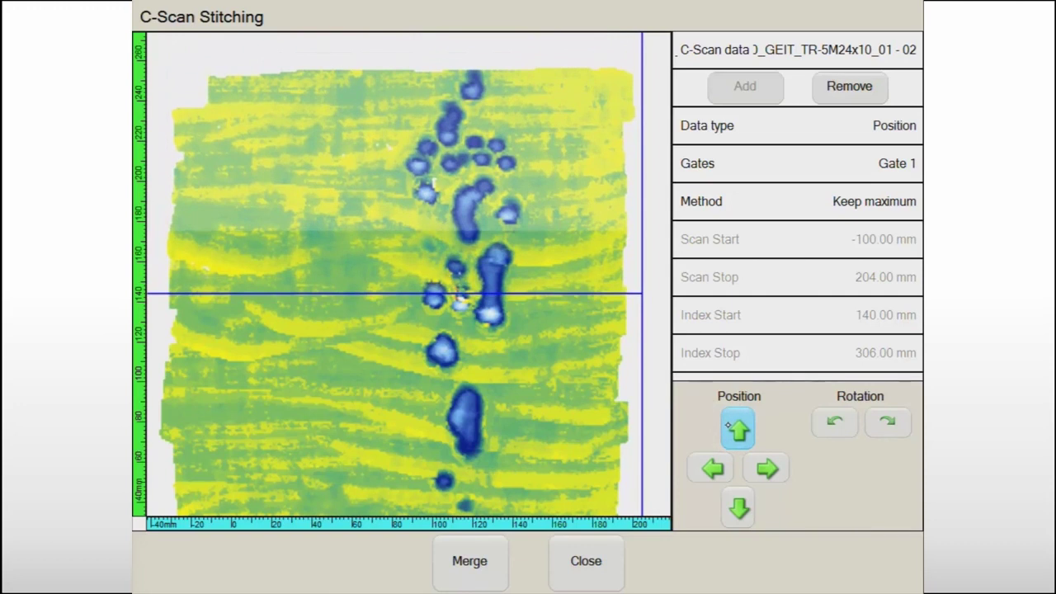
left_click(737, 504)
left_click(711, 468)
left_click(763, 466)
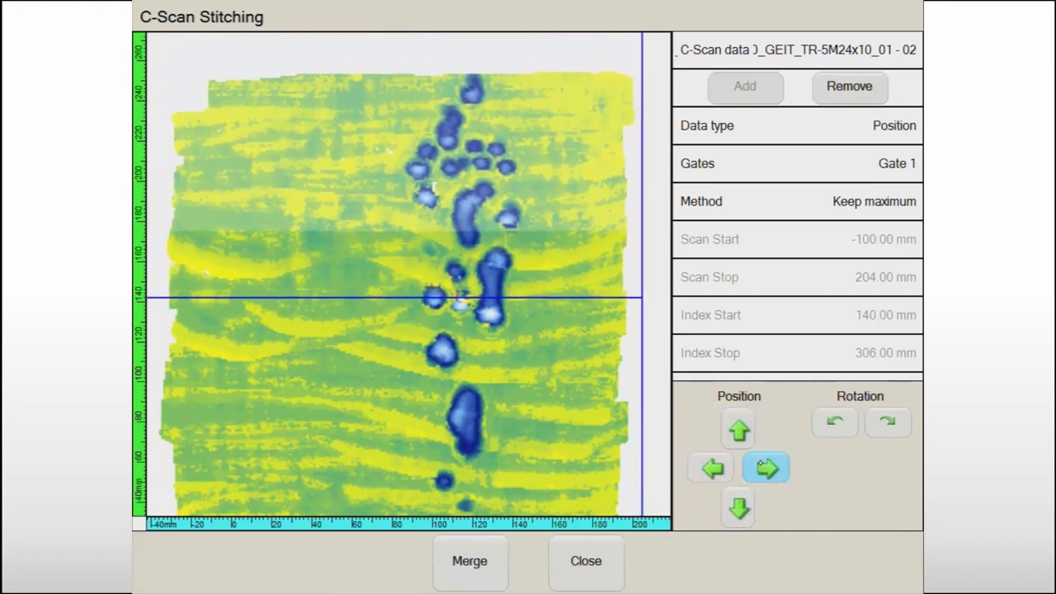
left_click(757, 464)
left_click(713, 467)
left_click(730, 507)
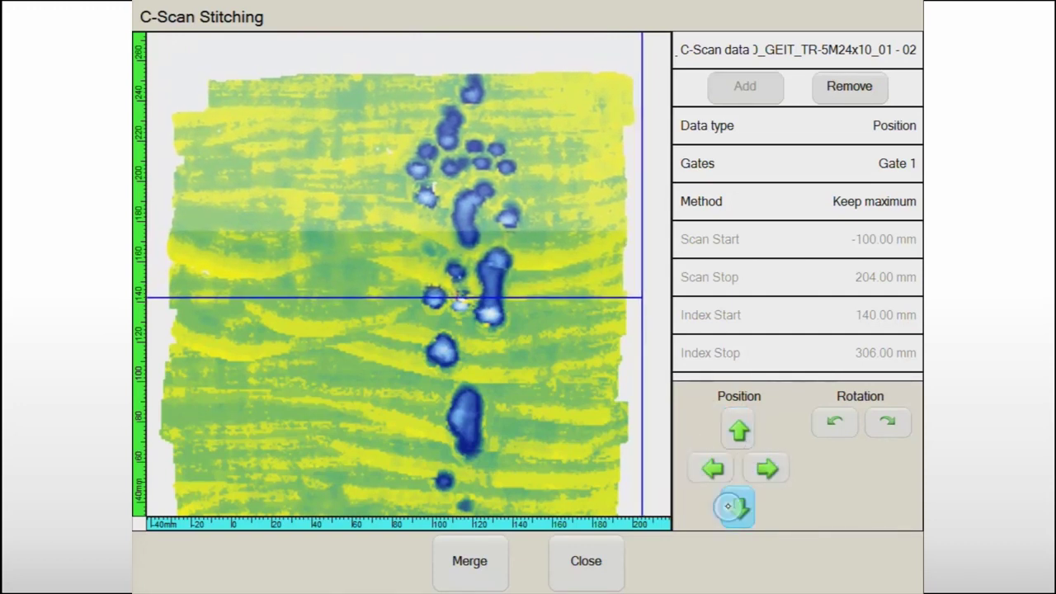
Stitch the aligned scans into one C-scan named StitchMerge 01.
left_click(466, 566)
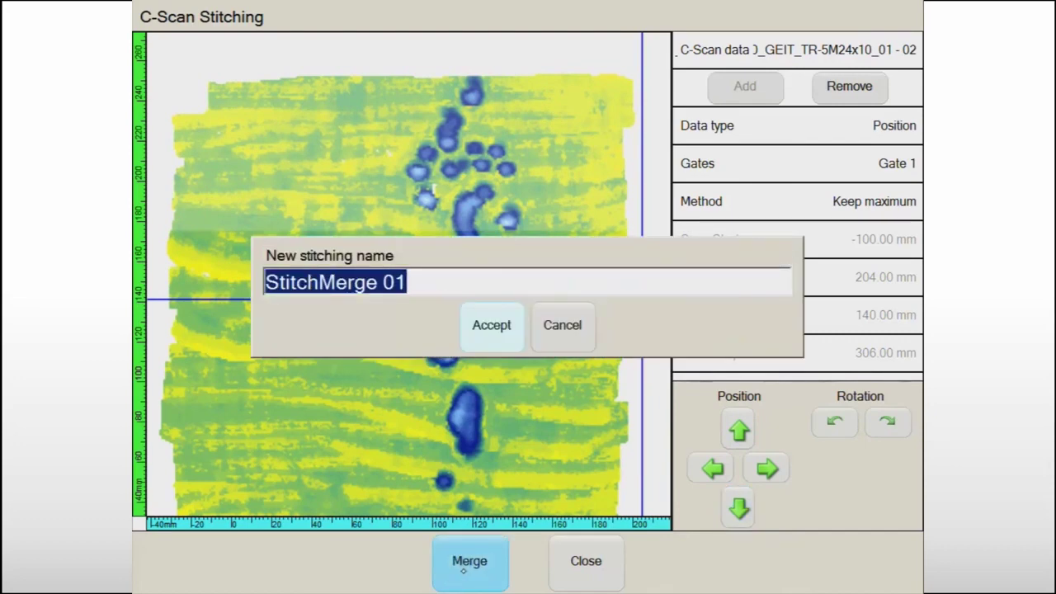
left_click(492, 325)
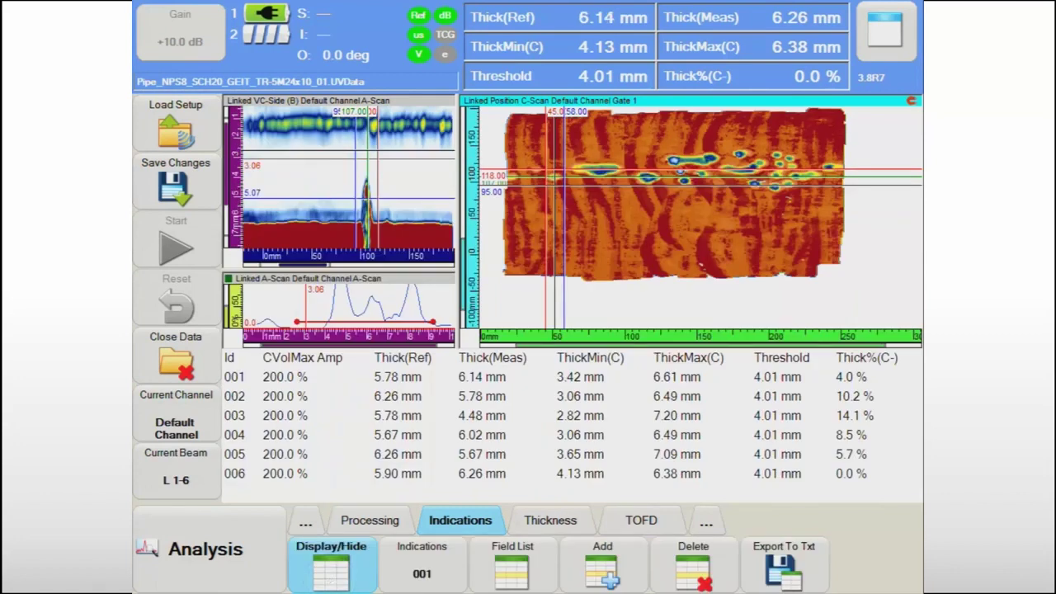
left_click(194, 549)
In Reports, choose which sections the custom report prints and accept the selection.
left_click(183, 446)
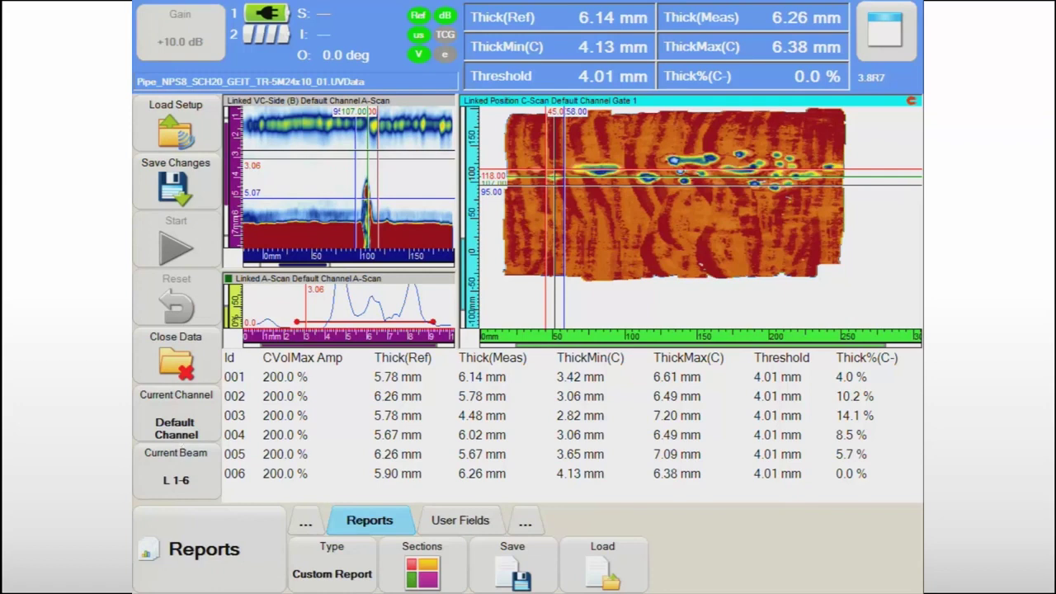
left_click(422, 565)
left_click(522, 499)
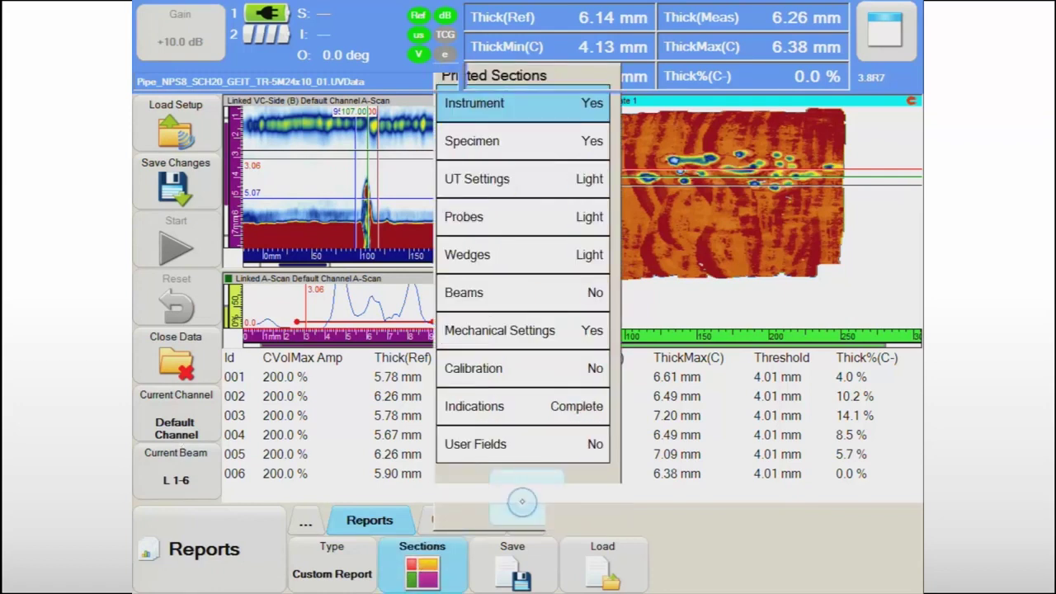
Save the custom report under the default name in Topaz\Reports and view the saved PDF.
left_click(512, 565)
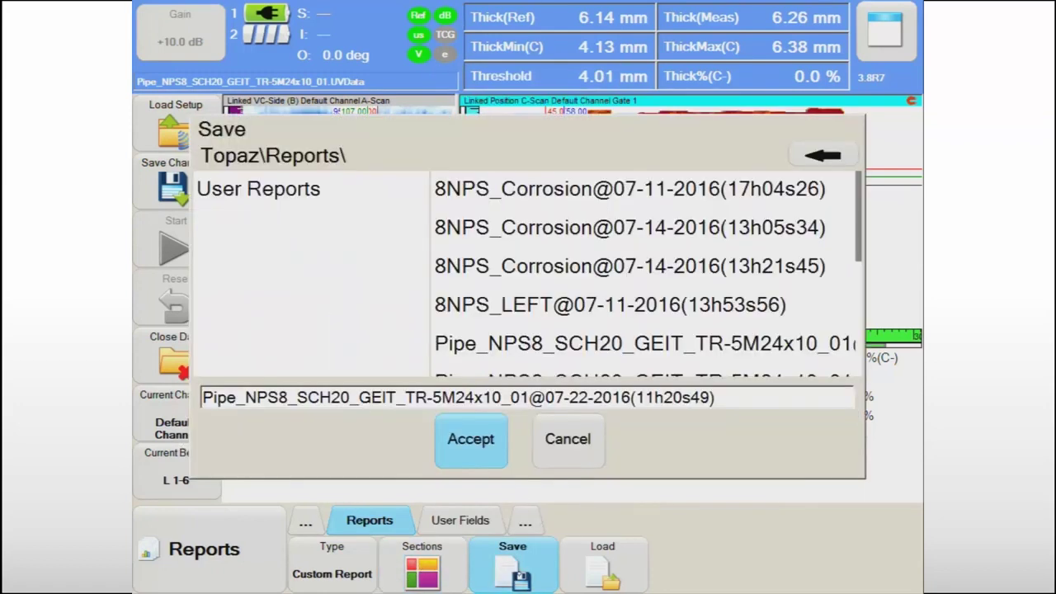
left_click(471, 439)
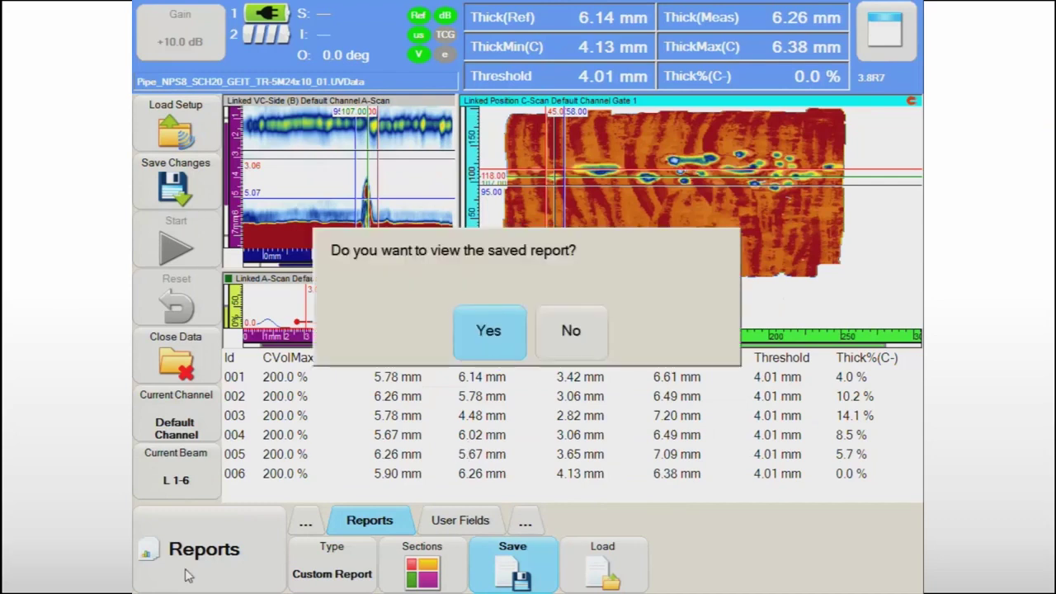
left_click(489, 330)
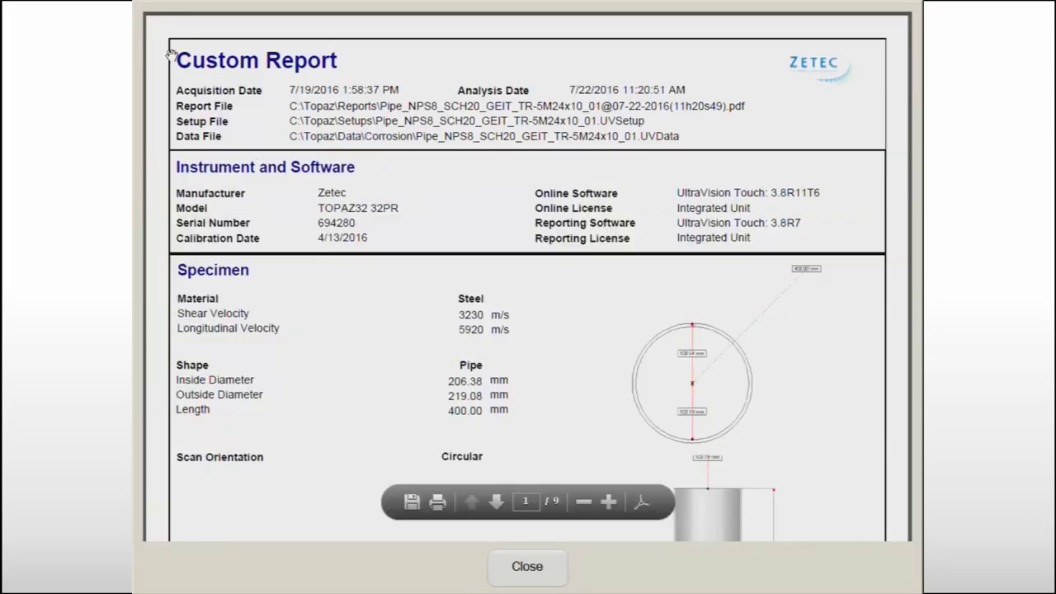
Scroll the report preview past the Indications overview page to the Indication 001 image page.
scroll(156, 50, "down", 3)
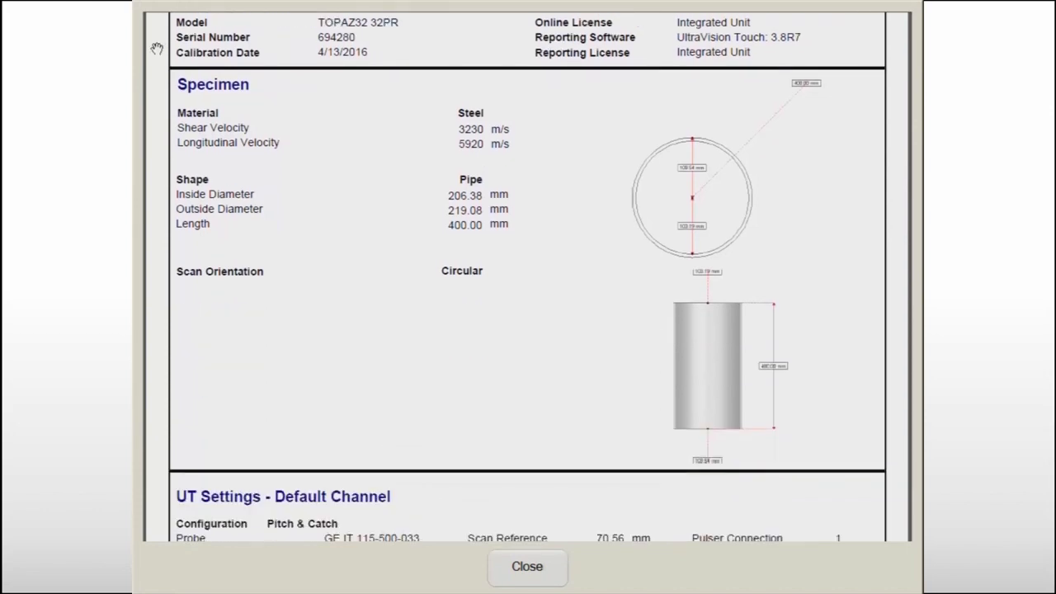
scroll(157, 49, "down", 5)
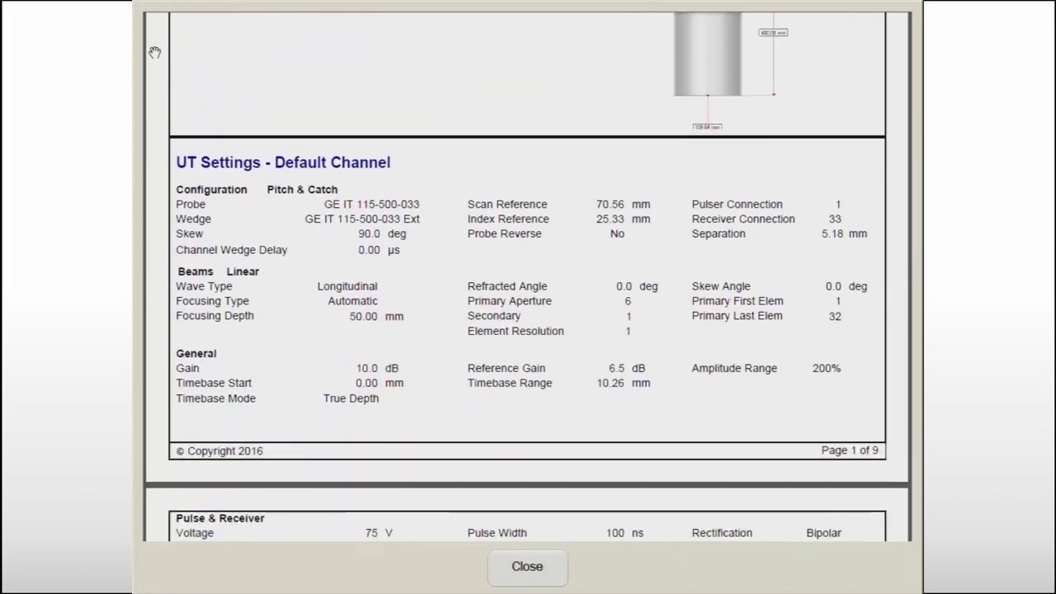
scroll(154, 52, "down", 6)
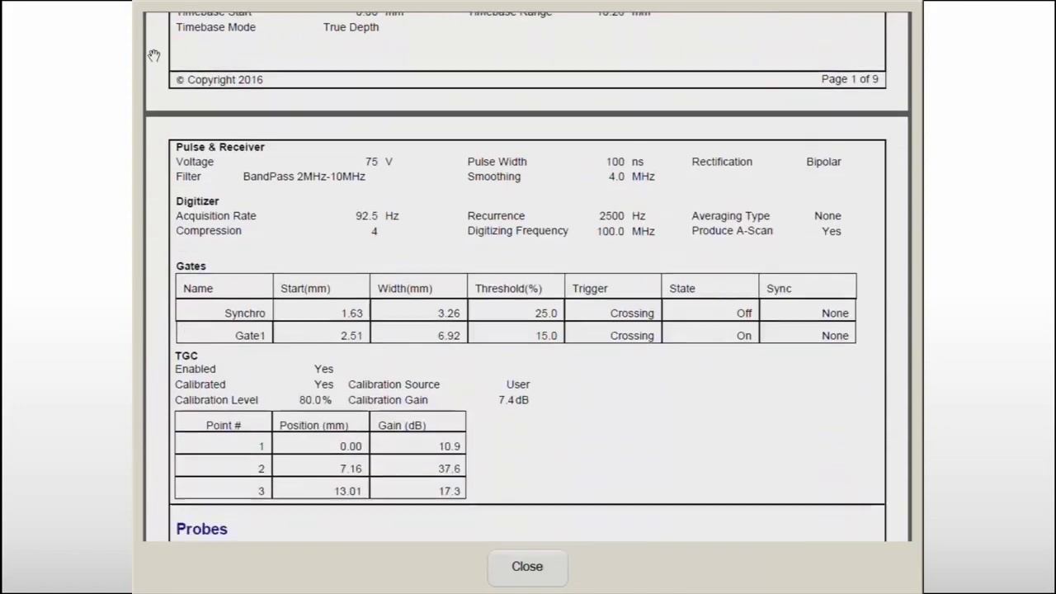
scroll(155, 54, "down", 2)
scroll(154, 54, "down", 3)
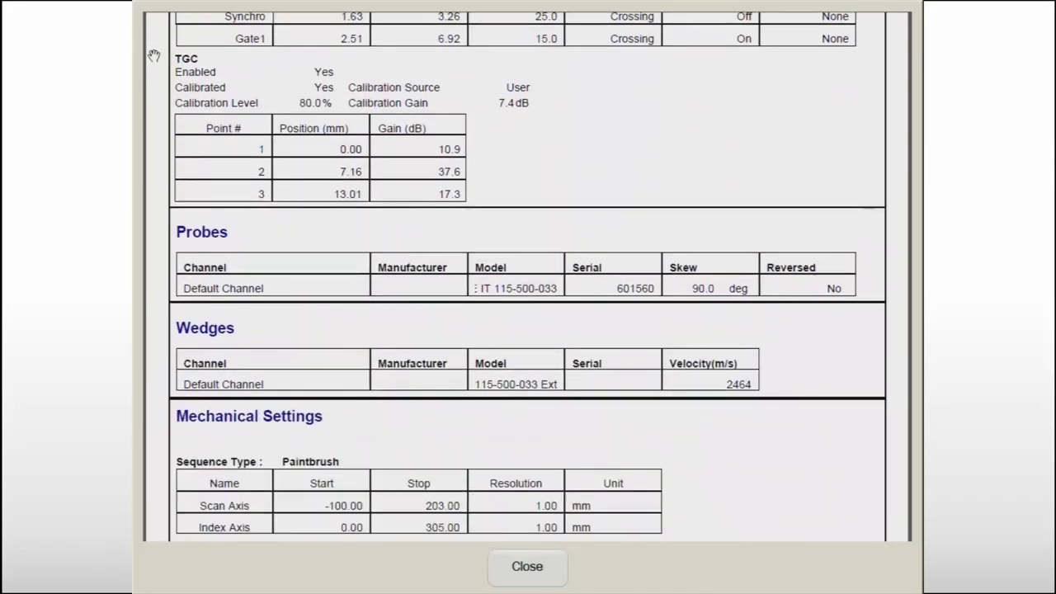
scroll(154, 54, "down", 3)
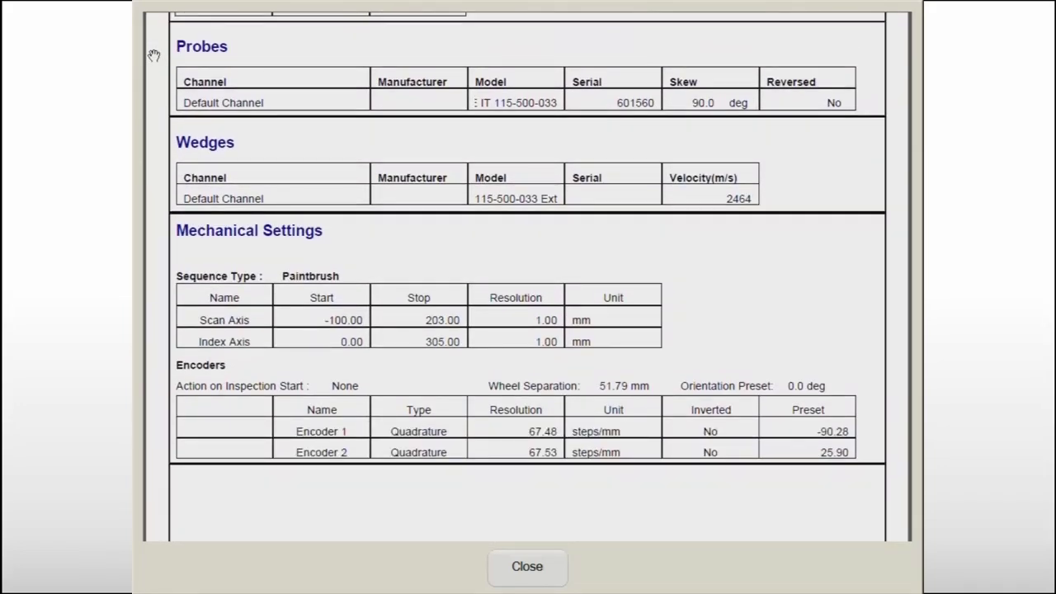
scroll(154, 54, "down", 9)
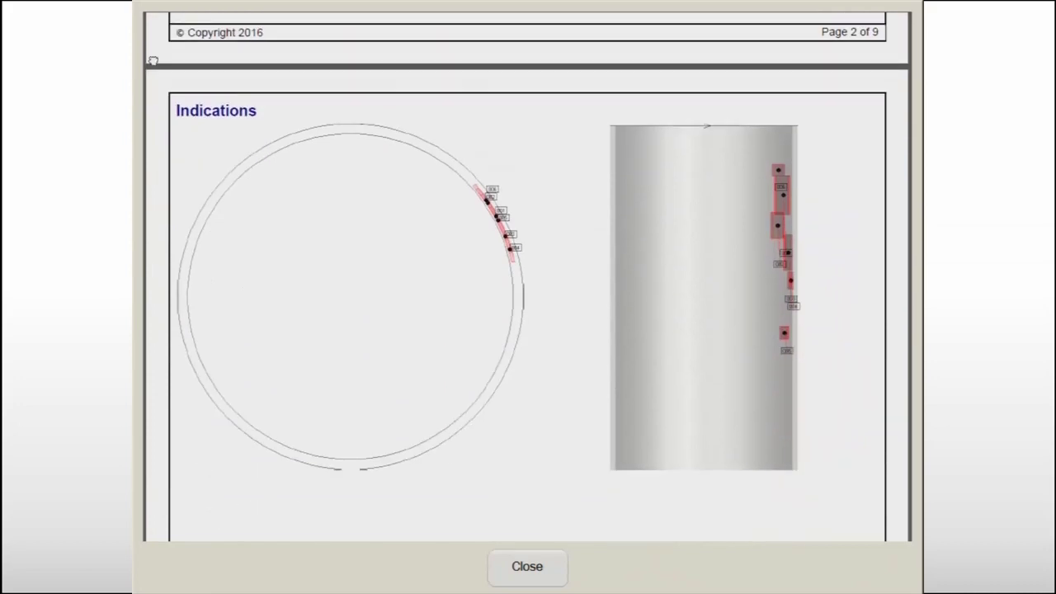
scroll(153, 60, "down", 1)
scroll(144, 61, "down", 9)
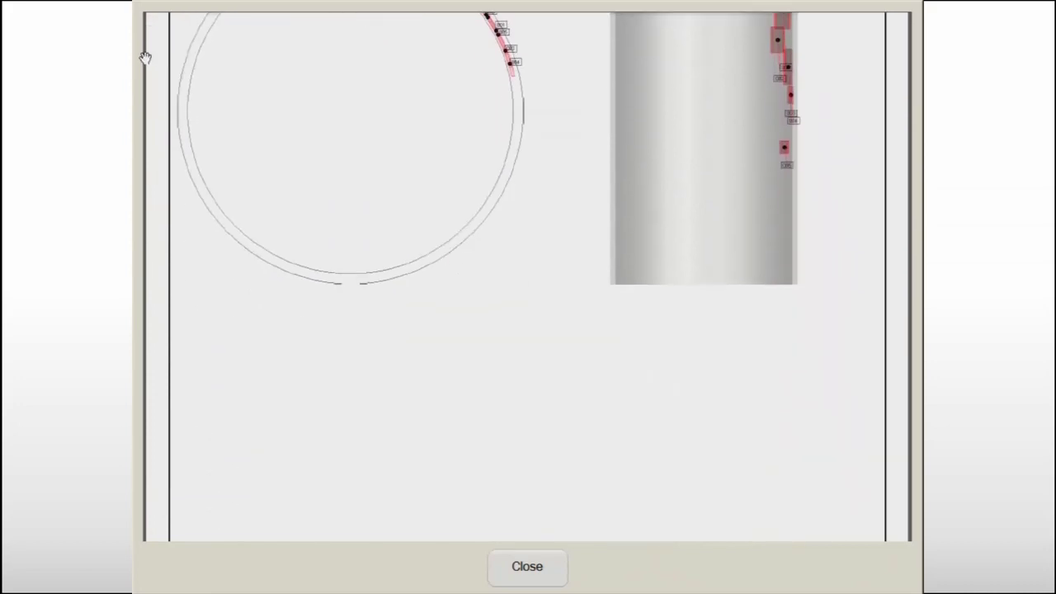
Scroll through the report's indication pages 001 to 005.
scroll(144, 70, "down", 5)
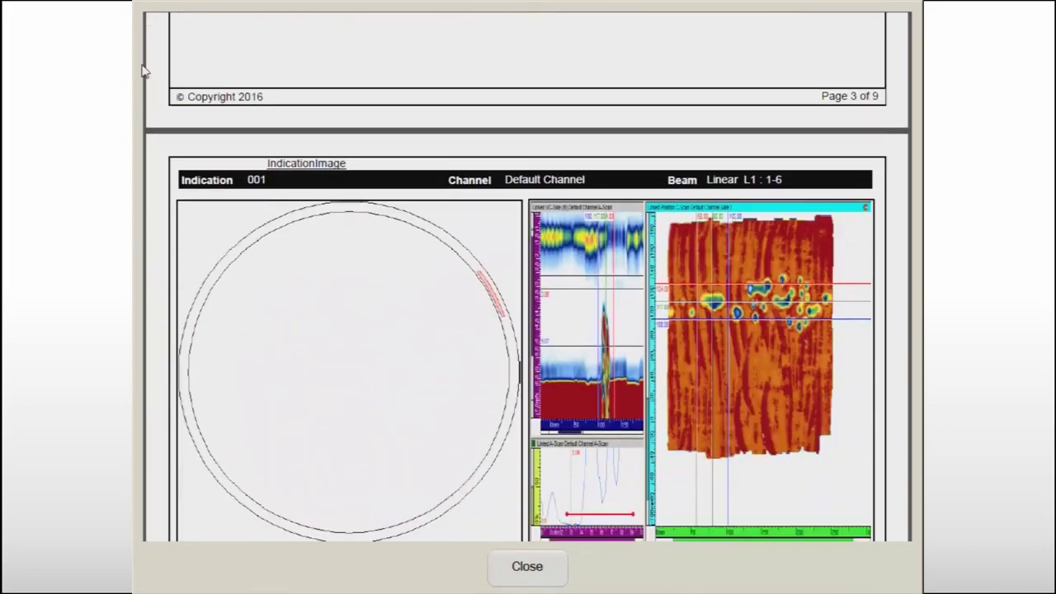
scroll(144, 72, "down", 5)
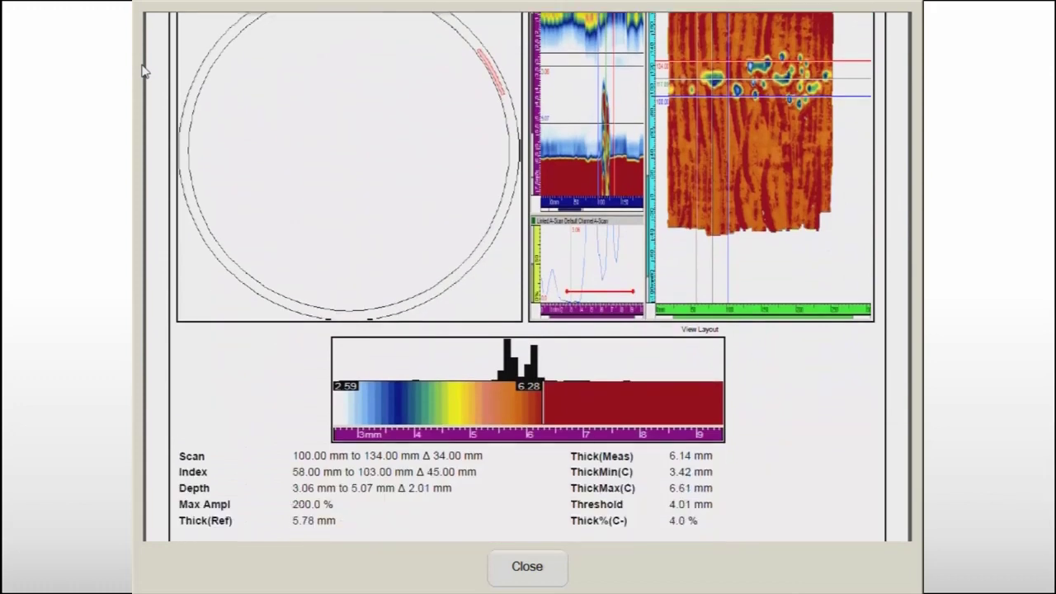
scroll(141, 72, "down", 15)
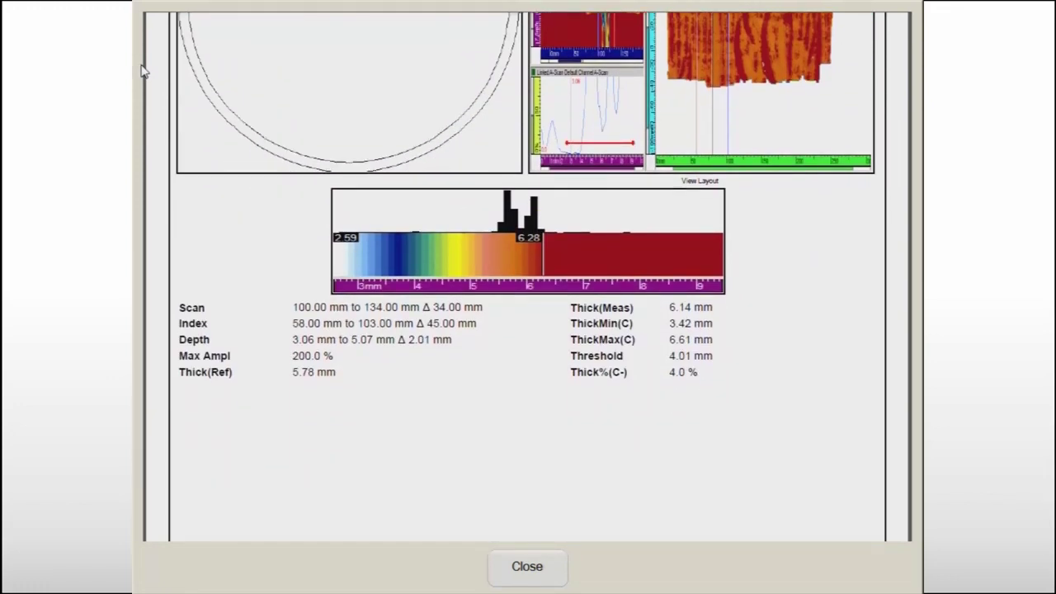
scroll(140, 71, "down", 4)
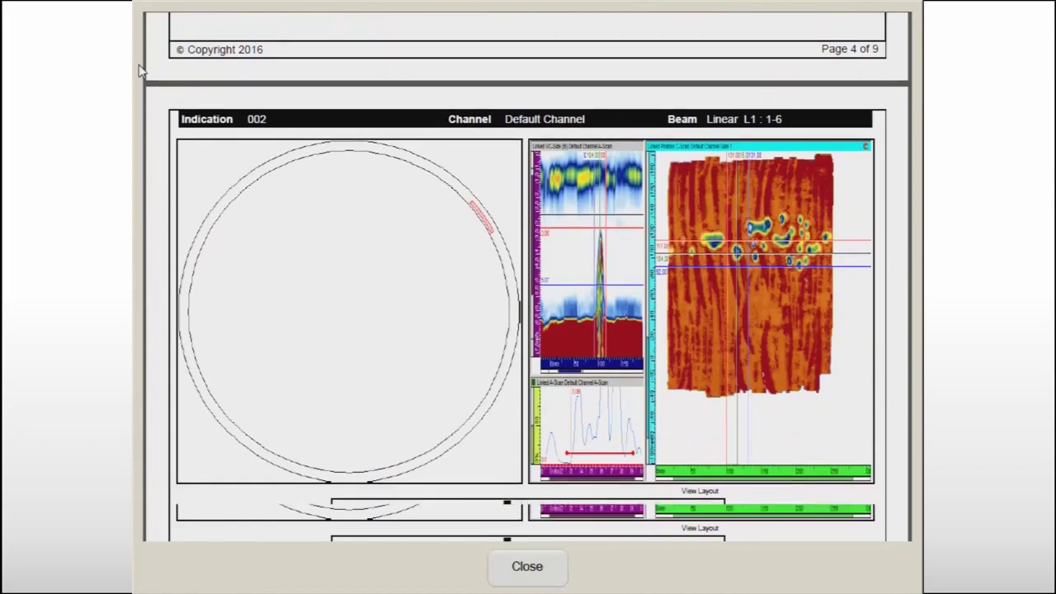
scroll(141, 70, "down", 12)
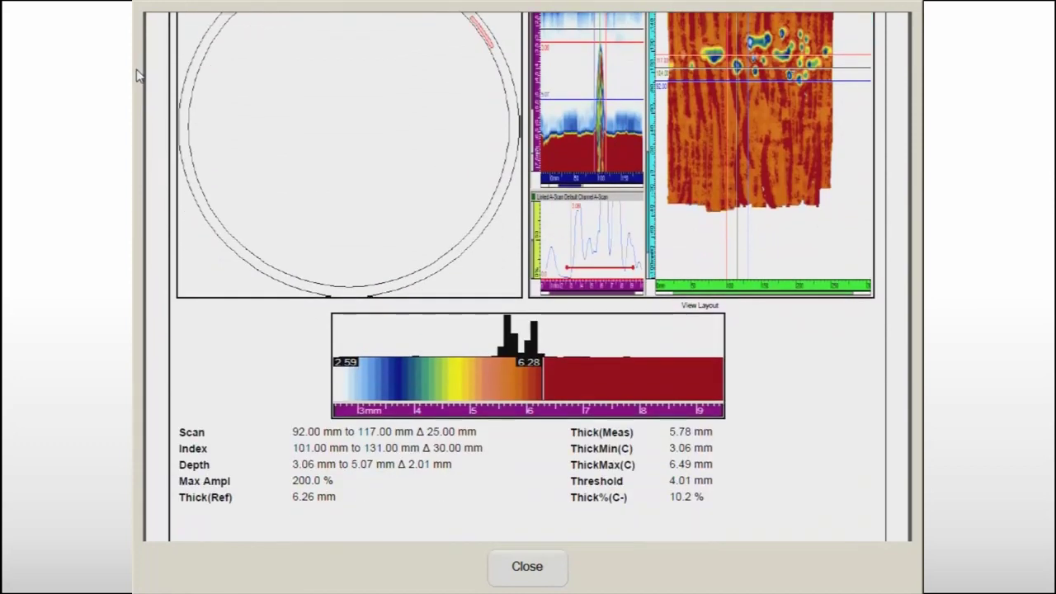
scroll(140, 74, "down", 17)
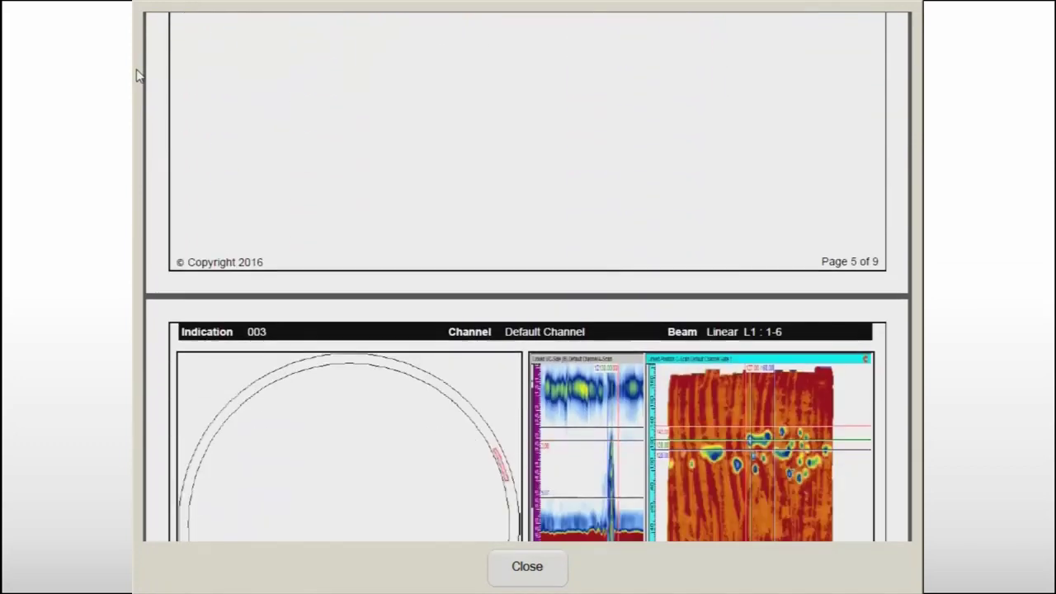
scroll(140, 74, "down", 20)
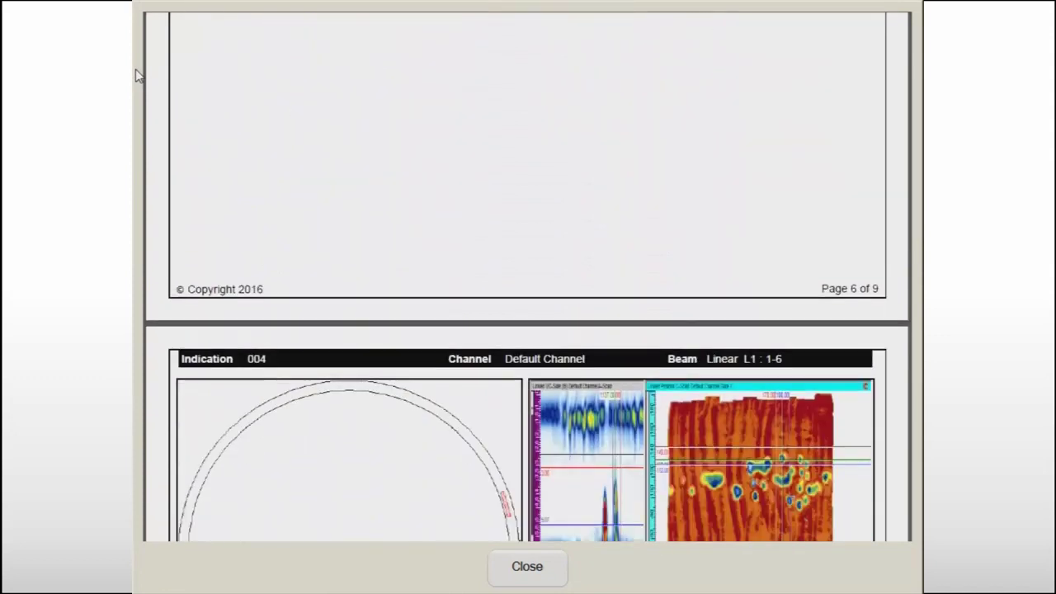
scroll(138, 76, "down", 19)
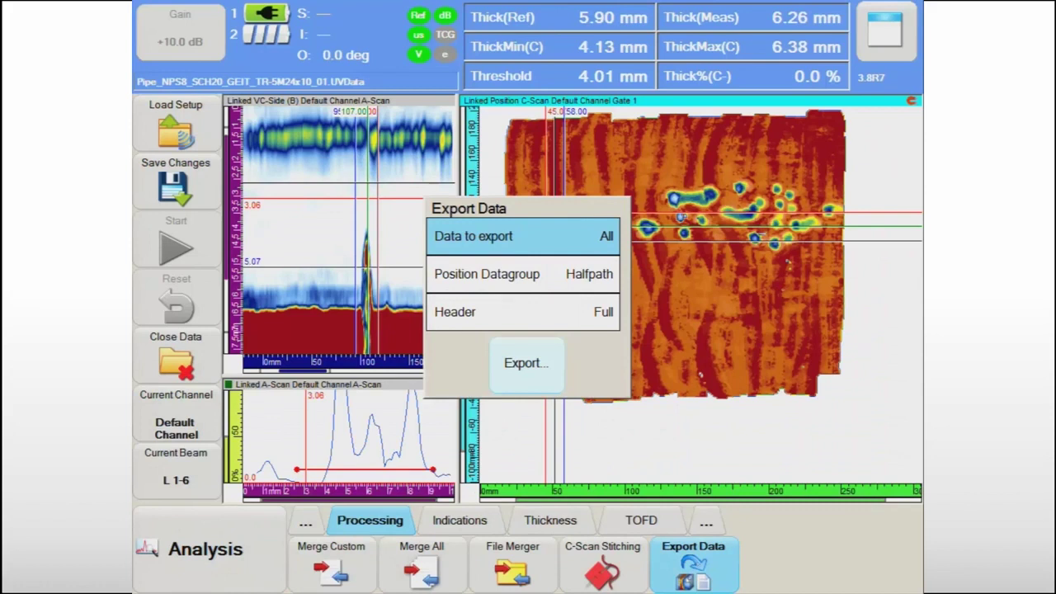
Export the position C-scan thickness data with a Full header to the default Position CScan file.
left_click(515, 311)
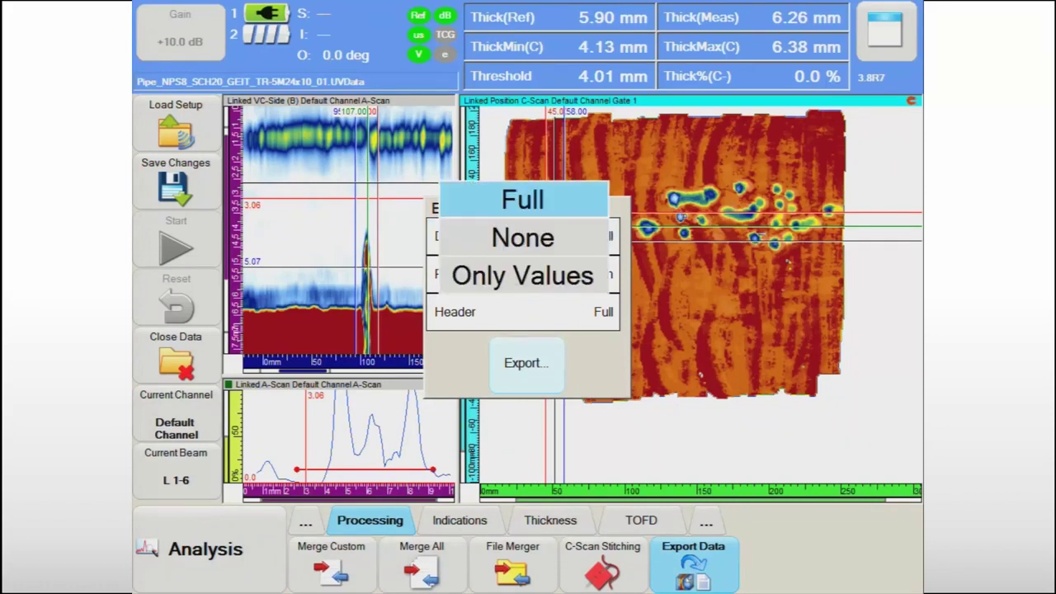
left_click(483, 204)
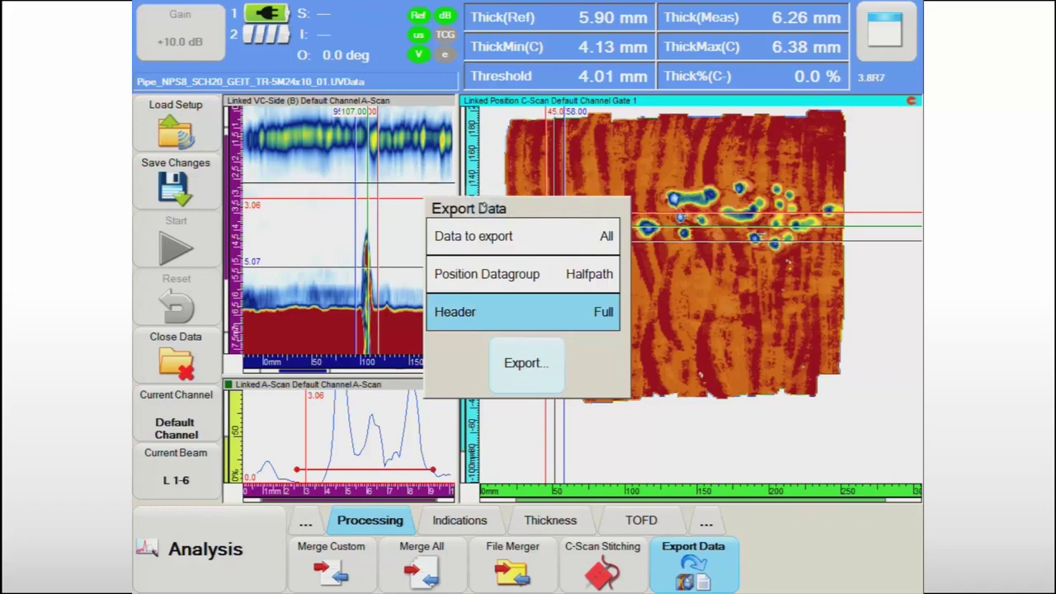
left_click(518, 367)
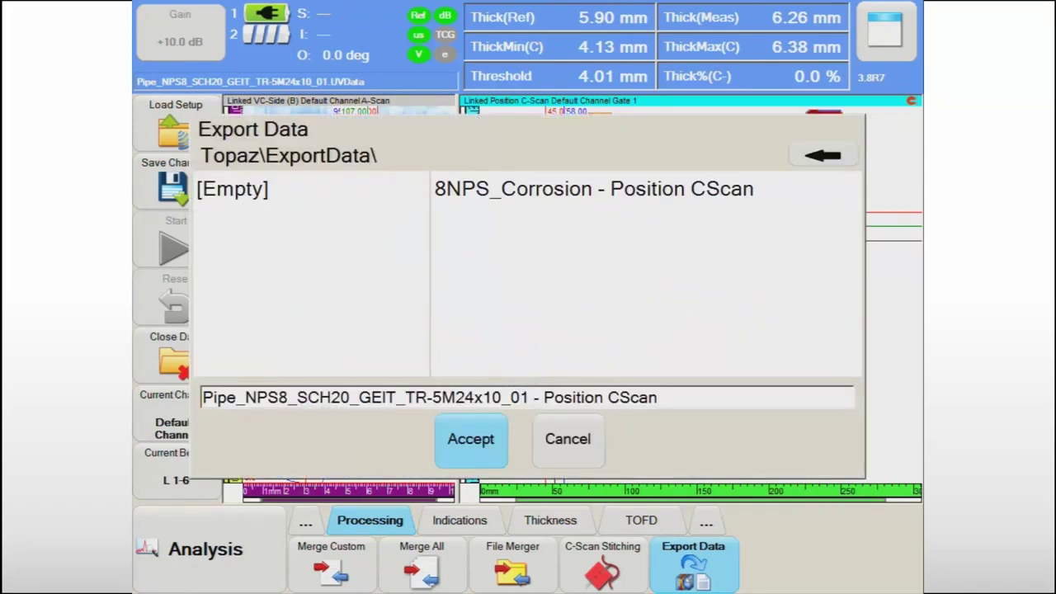
left_click(471, 439)
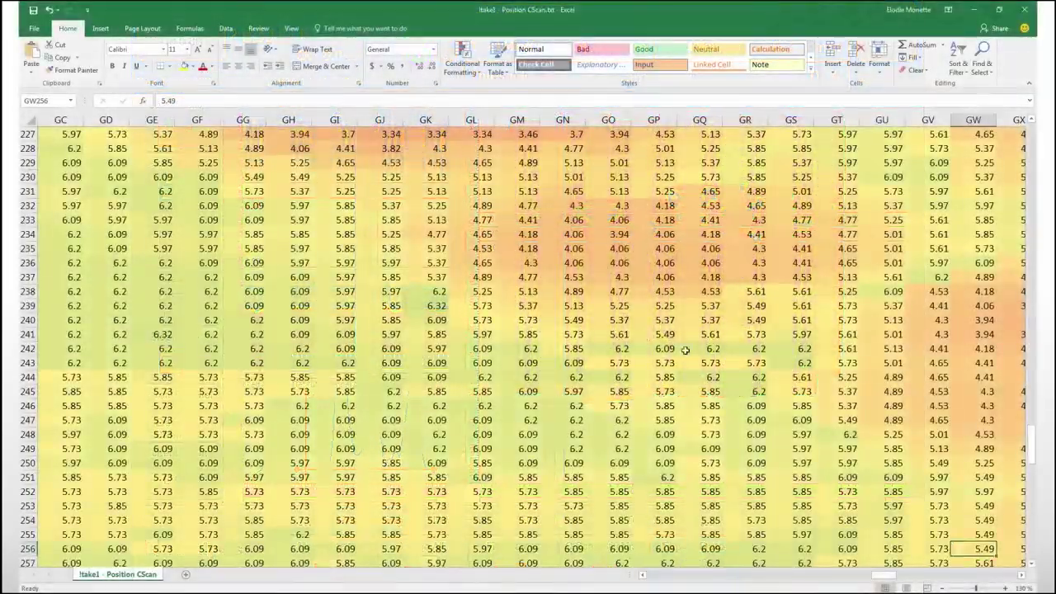
scroll(617, 440, "down", 4)
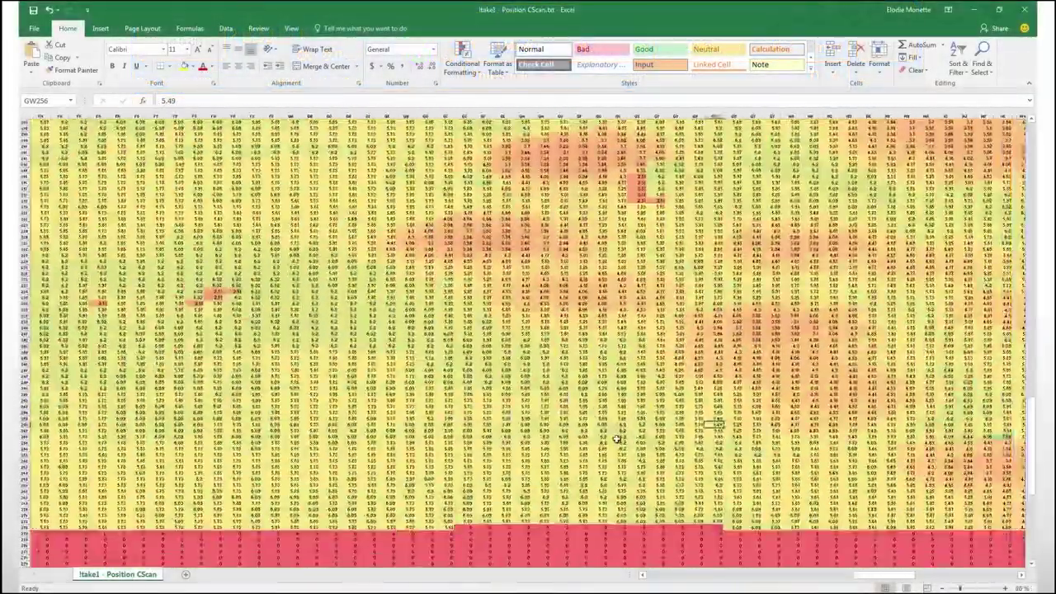
scroll(617, 440, "down", 3)
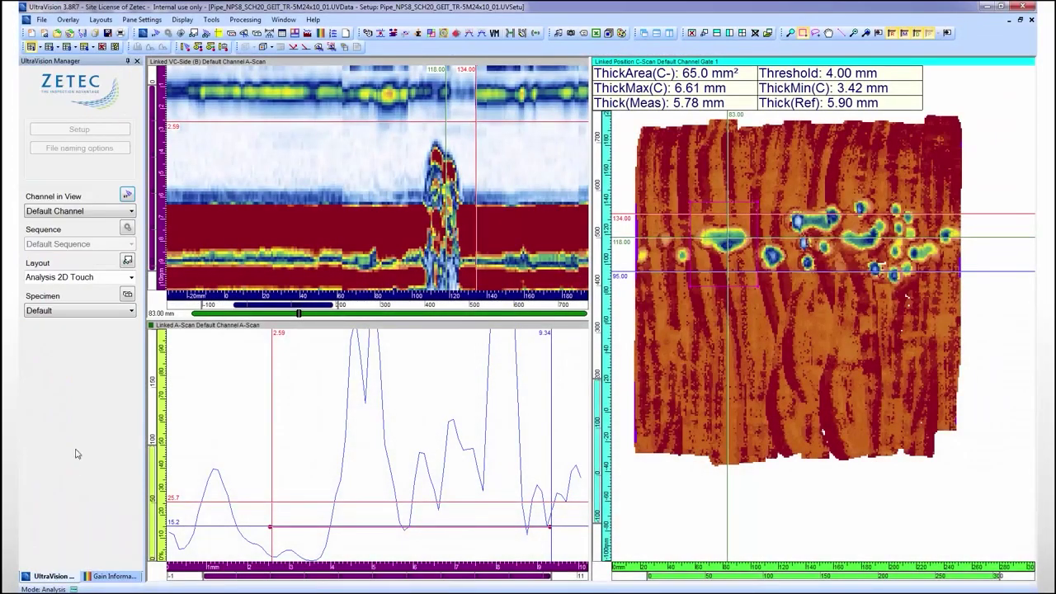
Switch to the Analysis 2D & 3D layout and 3D-render the C-scan onto the pipe with default settings.
left_click(132, 277)
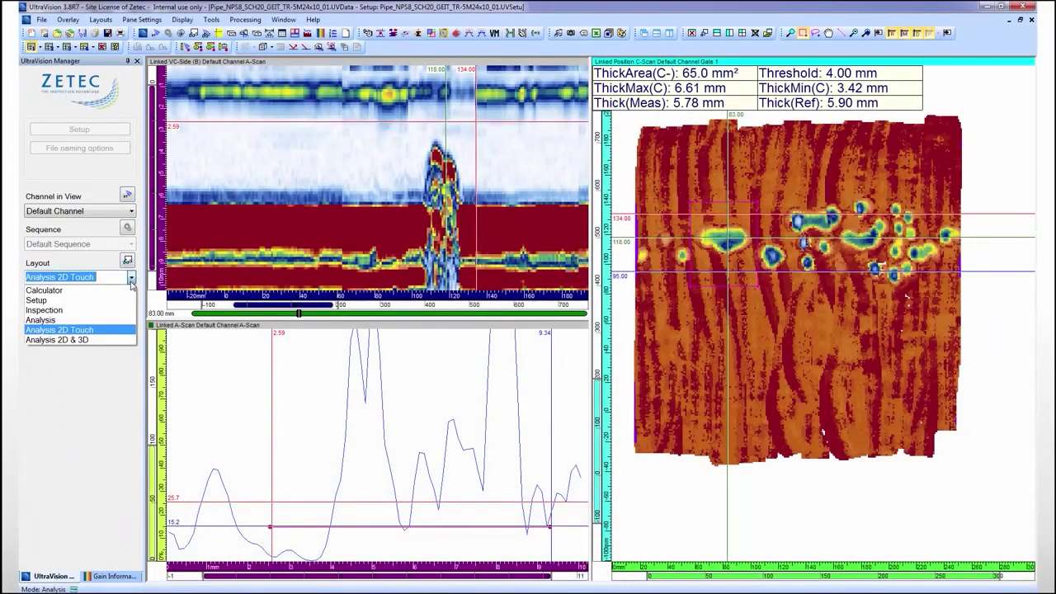
left_click(88, 340)
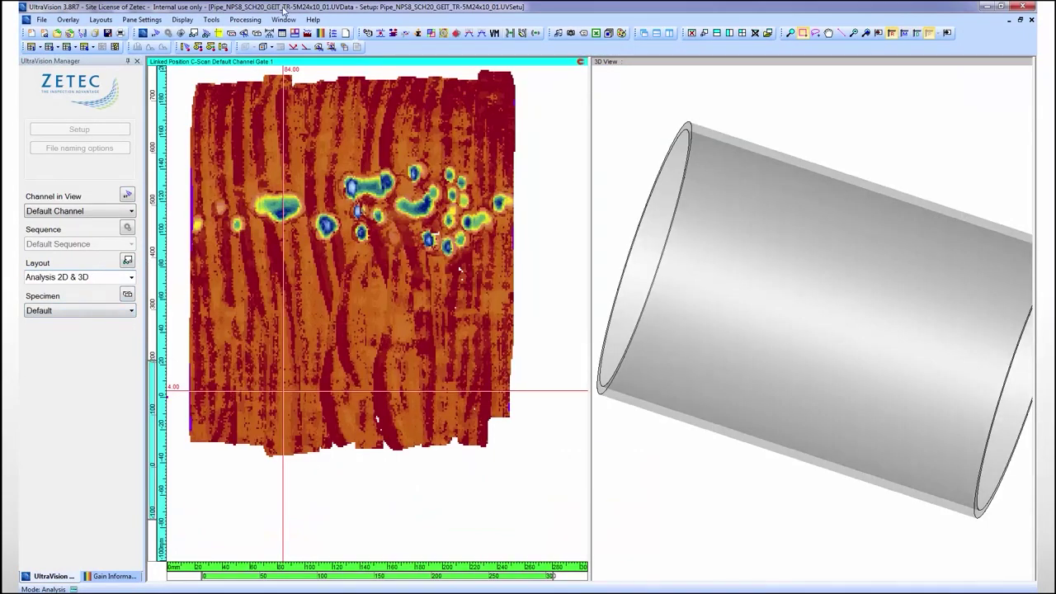
left_click(245, 19)
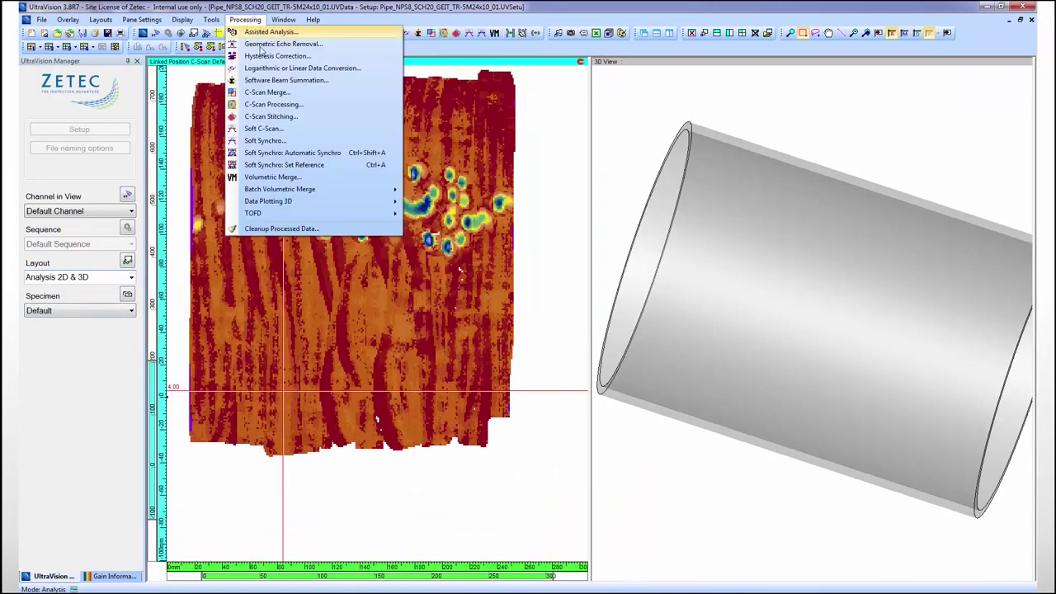
left_click(272, 104)
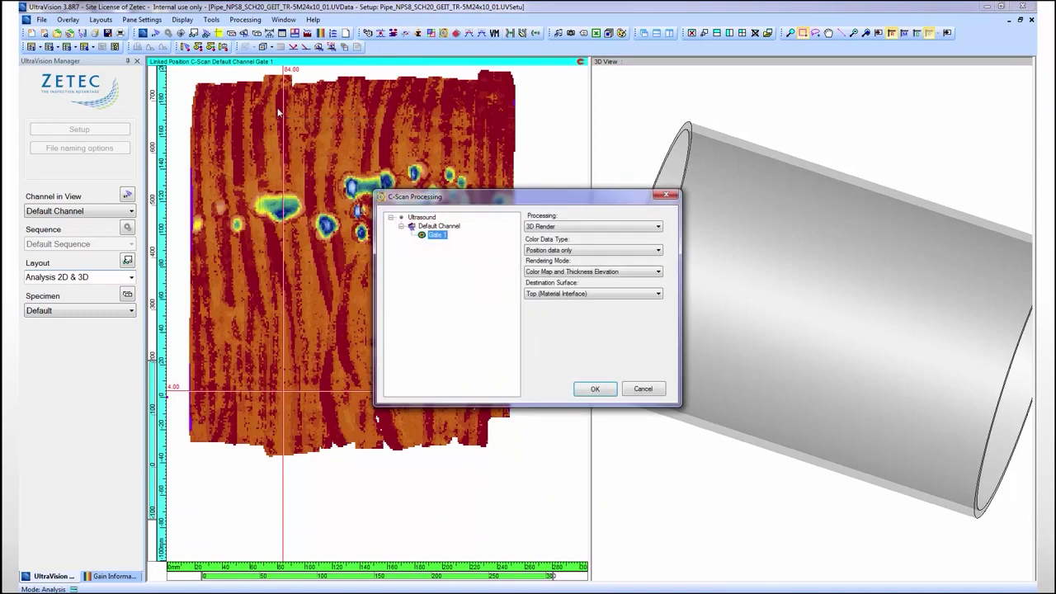
left_click(594, 391)
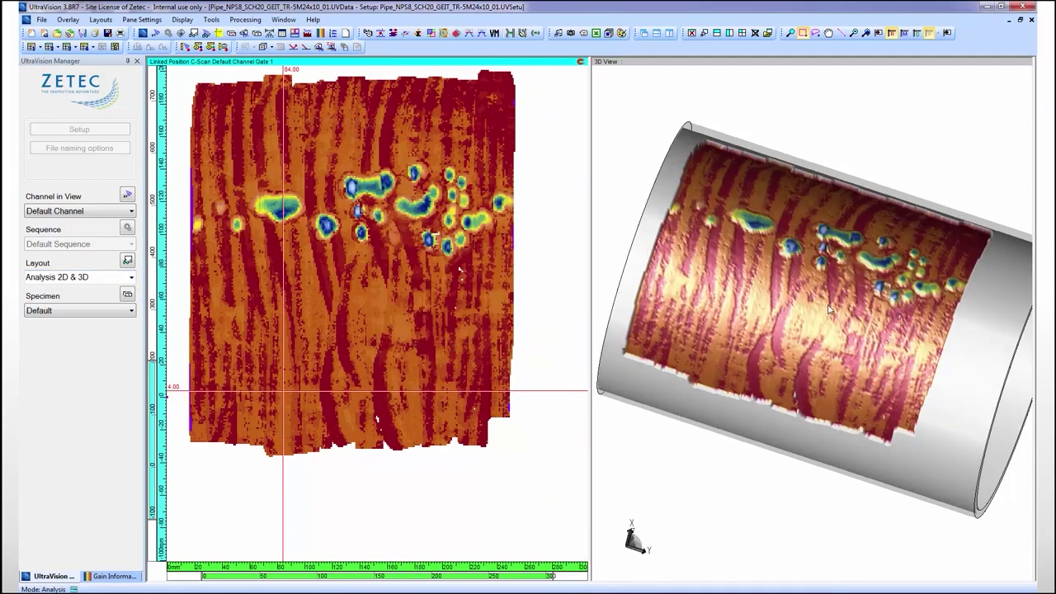
Zoom in and rotate the 3D pipe from an oblique view to a flat side-on close-up.
left_click(841, 345)
scroll(828, 310, "up", 5)
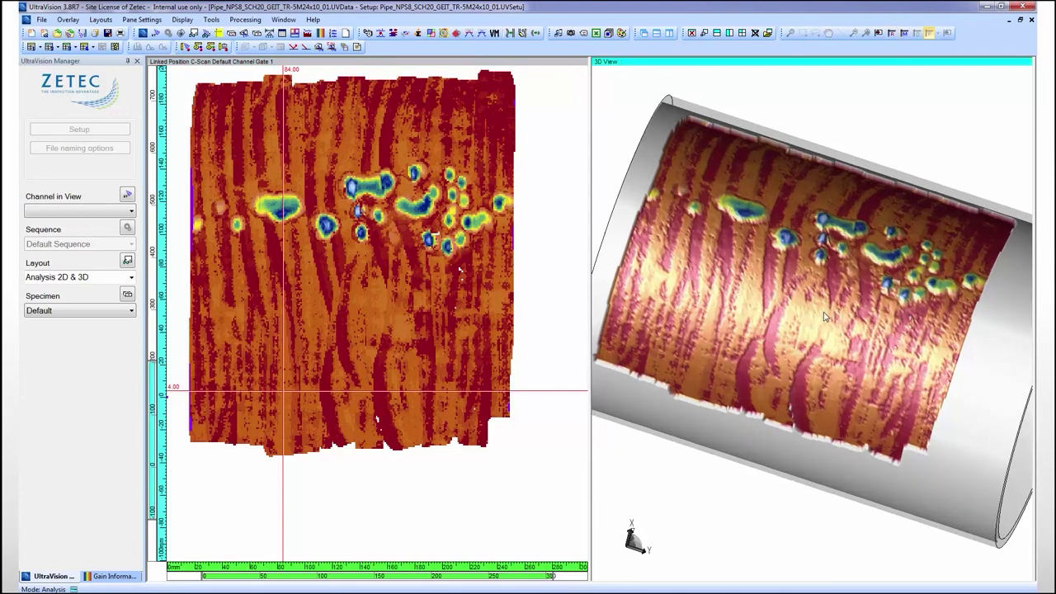
left_click_drag(798, 366, 768, 306)
scroll(767, 310, "up", 3)
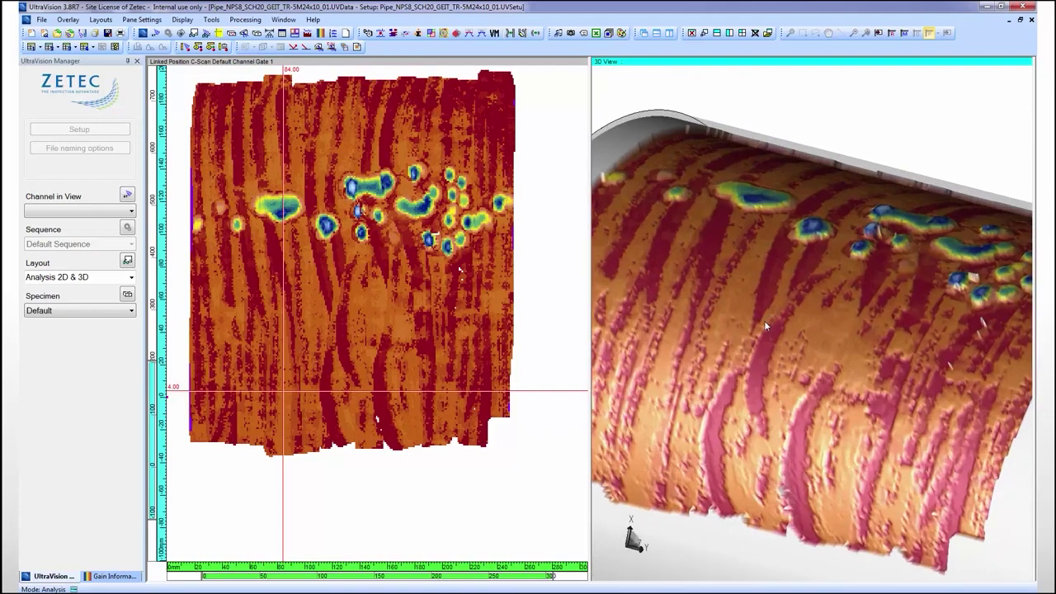
scroll(853, 388, "up", 2)
scroll(850, 375, "down", 2)
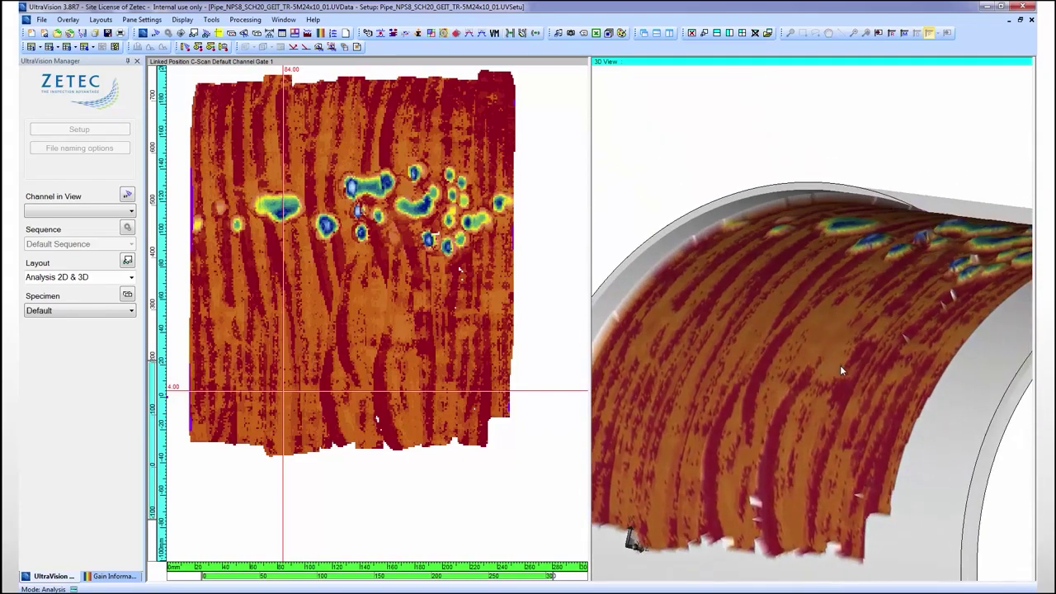
left_click_drag(840, 365, 947, 317)
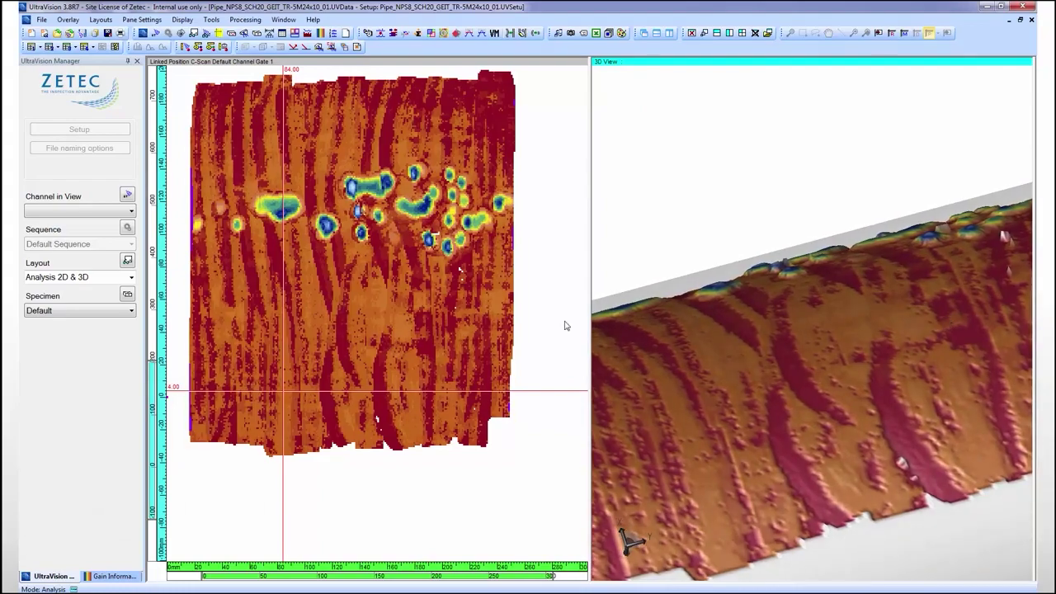